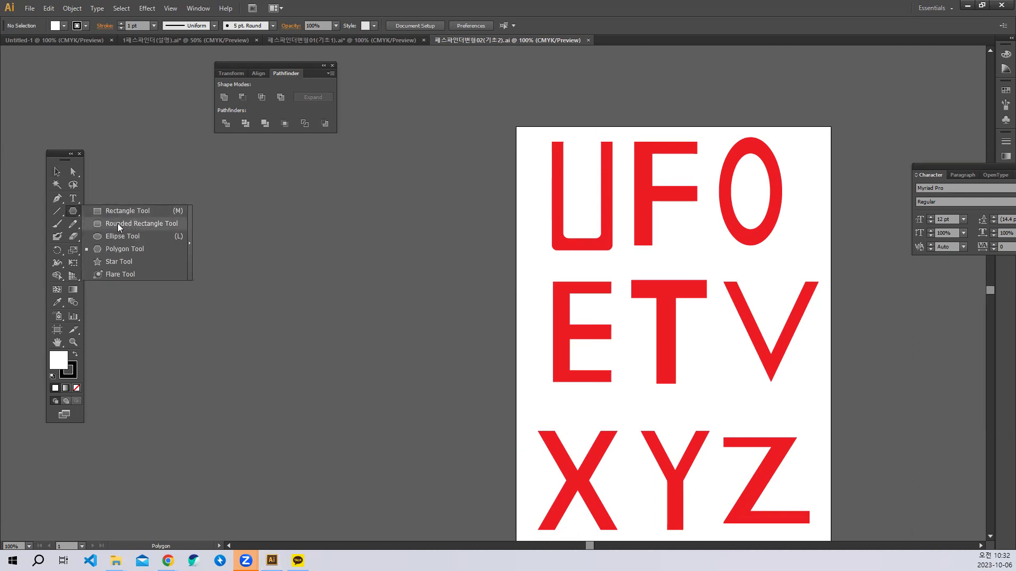
Draw a rounded rectangle about 181 by 366 pt beside the artboard and fill it with dark green.
click(118, 224)
drag(228, 189, 322, 381)
key(Left)
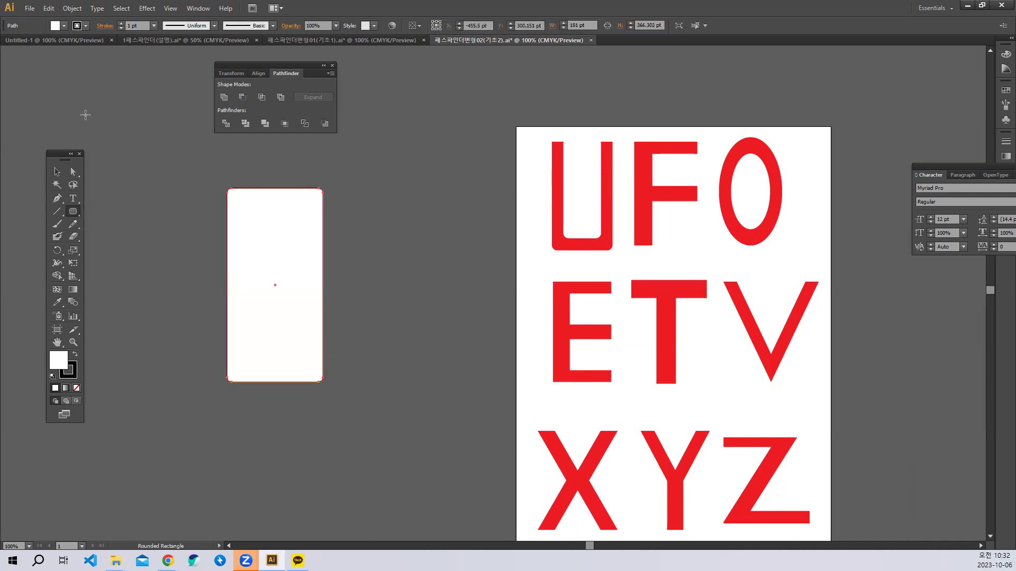
click(63, 25)
click(52, 51)
key(v)
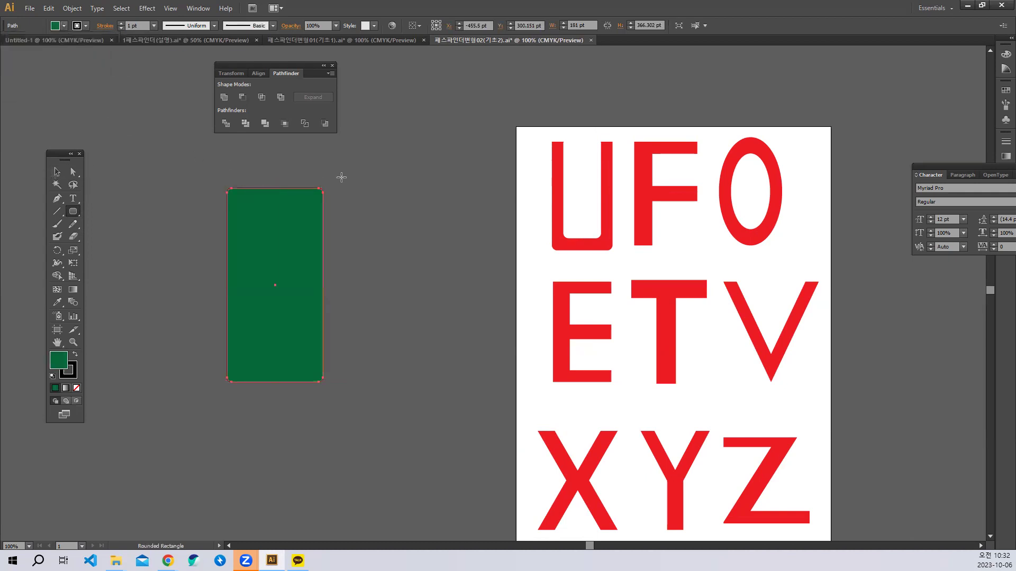
click(296, 170)
key(Escape)
key(v)
click(426, 247)
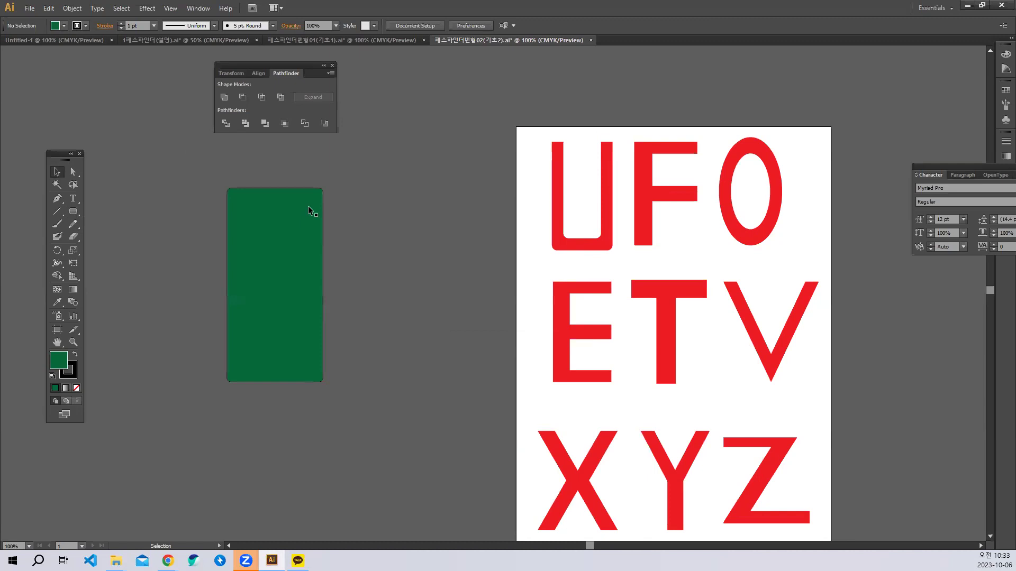
Remove the stroke from the green rounded rectangle.
click(285, 227)
click(64, 26)
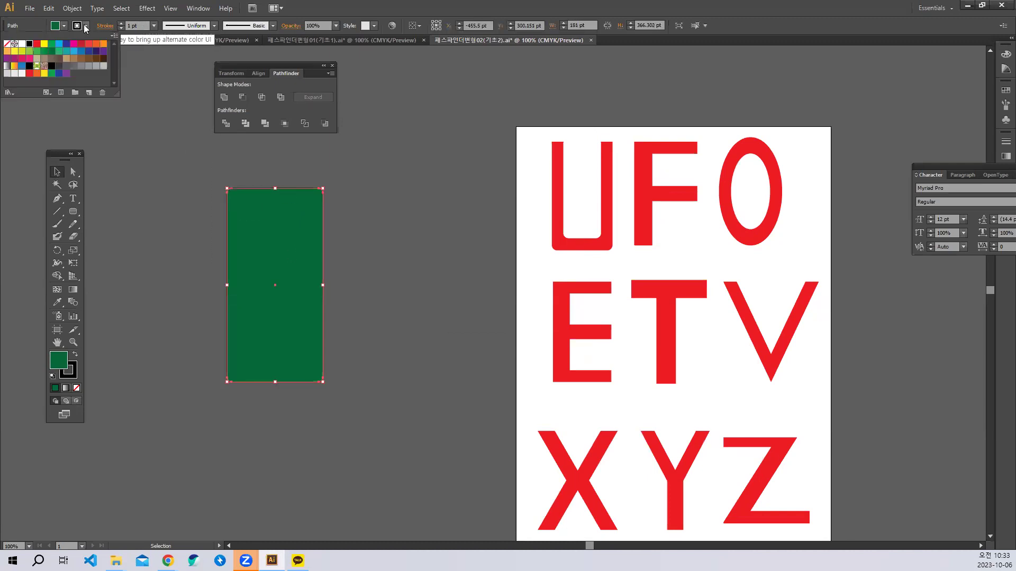
click(8, 44)
click(371, 224)
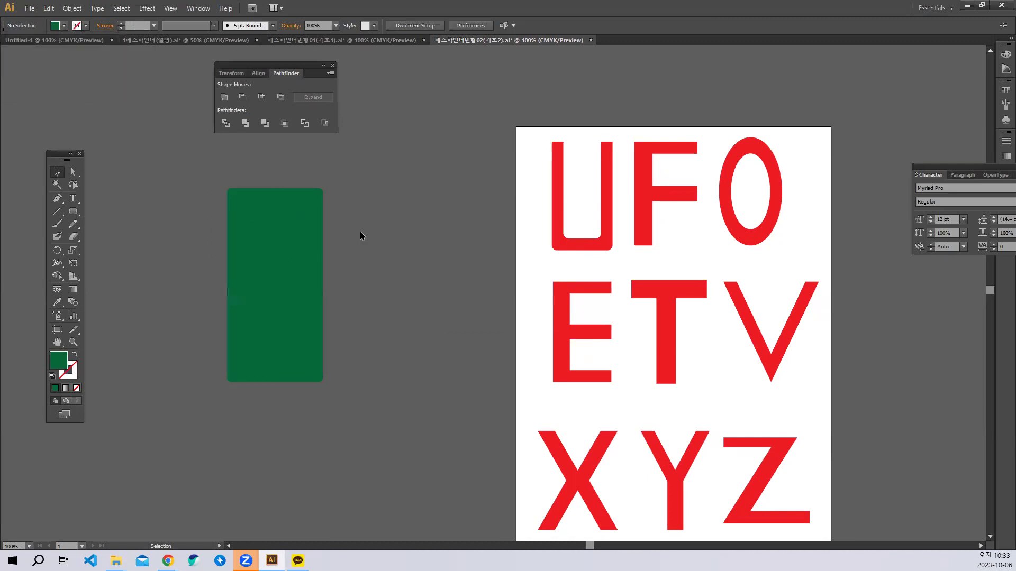
Duplicate the green rounded rectangle, shrink the copy to about 110 by 352 pt and centre it over the original, overhanging its upper edge.
drag(281, 277, 393, 246)
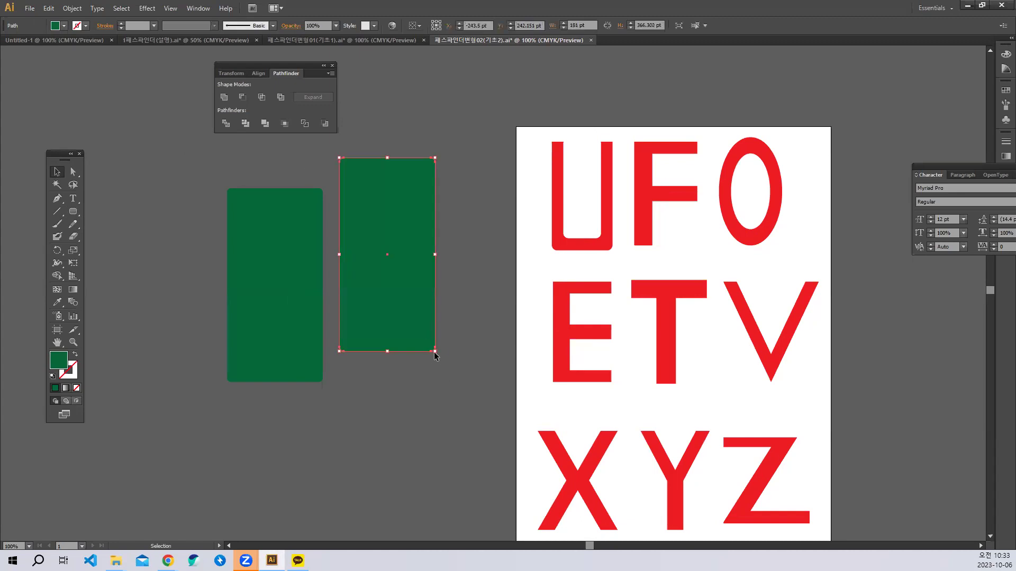
drag(434, 352, 422, 314)
drag(419, 290, 361, 290)
drag(359, 238, 335, 261)
drag(357, 316, 275, 351)
Fill the narrower rounded rectangle with red.
click(63, 28)
click(51, 52)
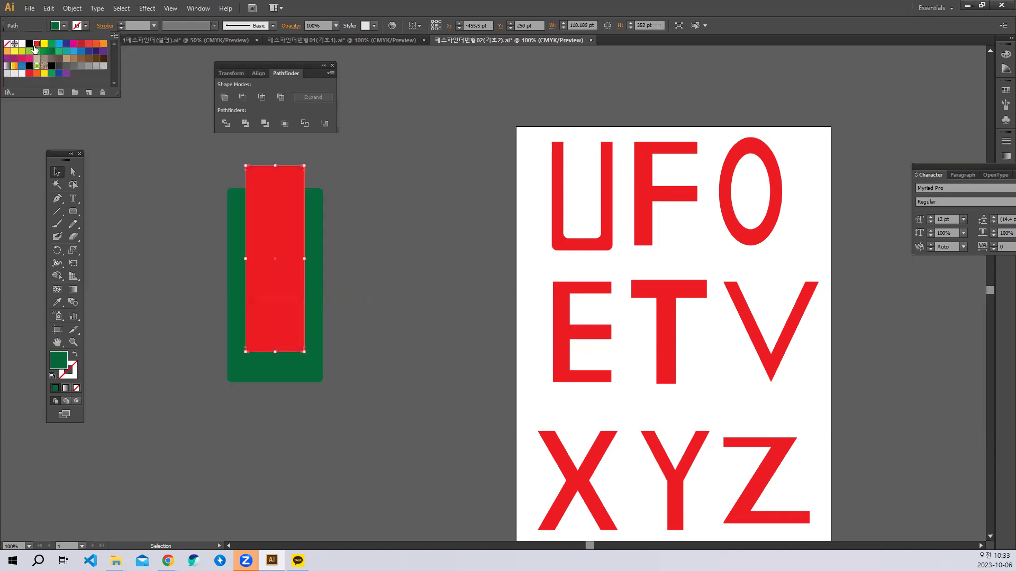
drag(407, 348, 440, 326)
click(327, 366)
click(328, 362)
click(329, 368)
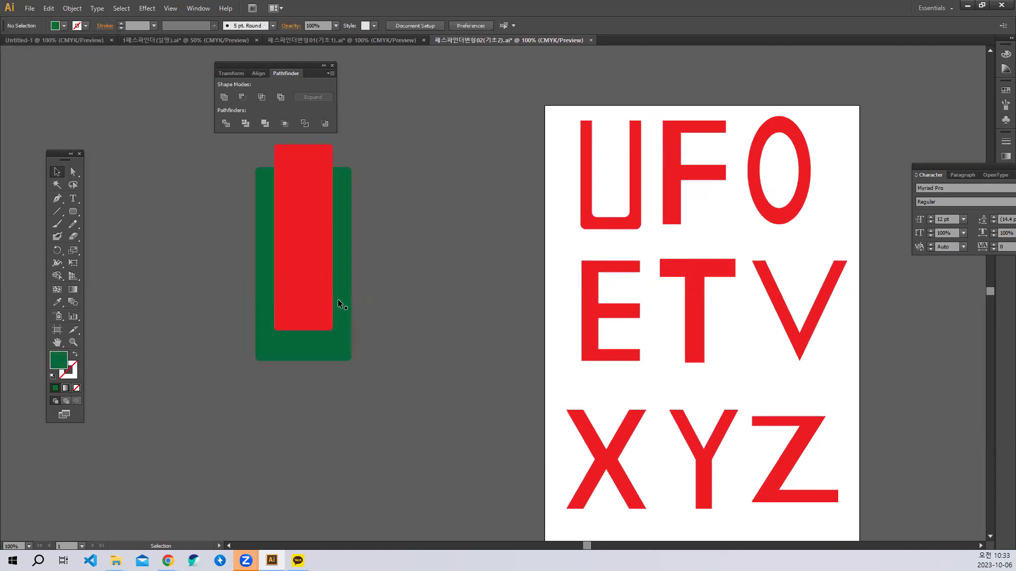
click(298, 250)
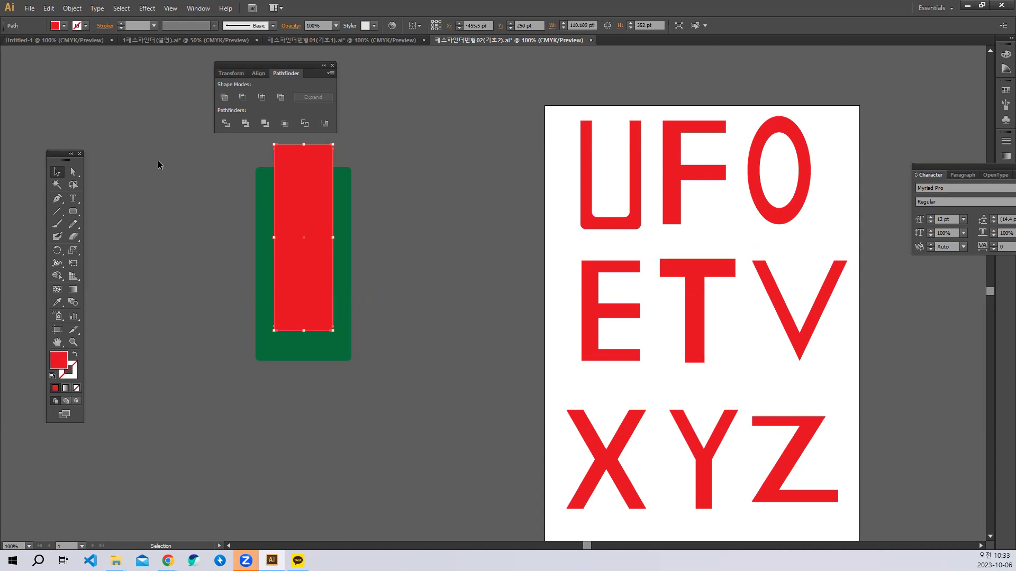
Draw a horizontal rectangle about 437 by 144 pt across the upper part of the stacked shapes and fill it with yellow.
mouse_move(73, 211)
mouse_down()
mouse_move(192, 206)
mouse_move(428, 129)
mouse_up()
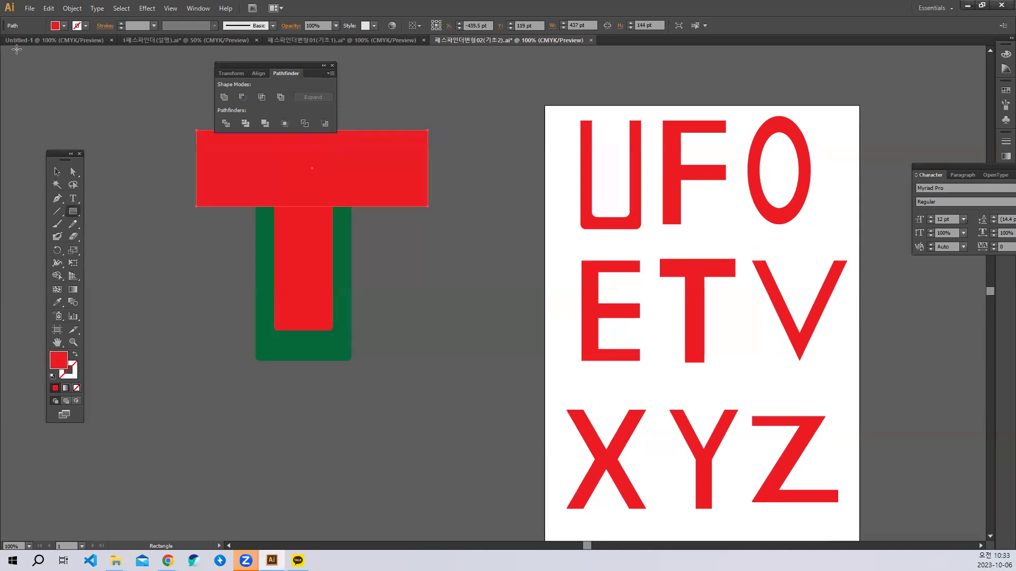
click(64, 25)
click(44, 44)
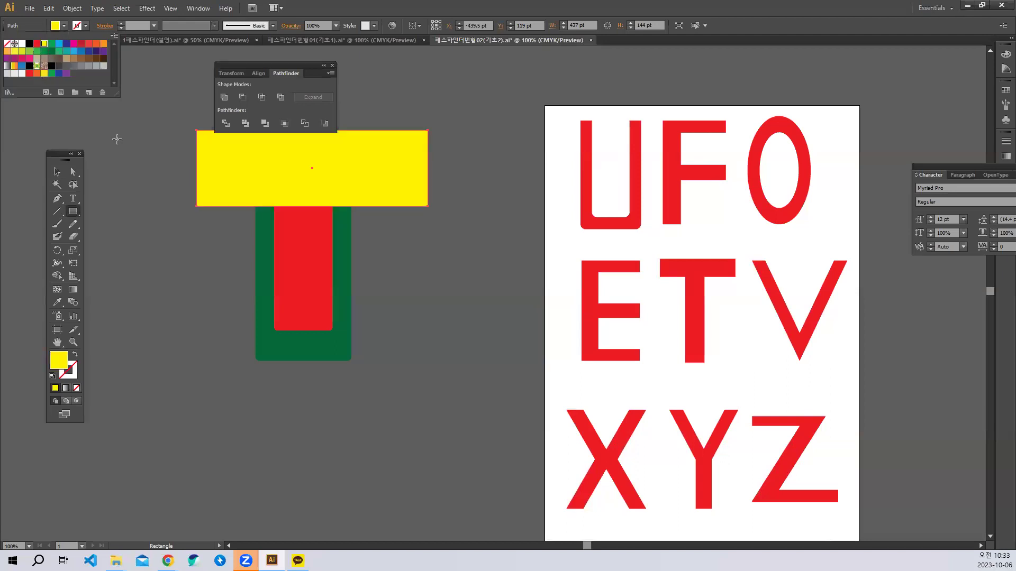
click(56, 171)
Move the green, red and yellow shapes away from the artboard, restacking them with red centred on green and yellow across the upper ends.
click(295, 271)
drag(336, 261, 584, 303)
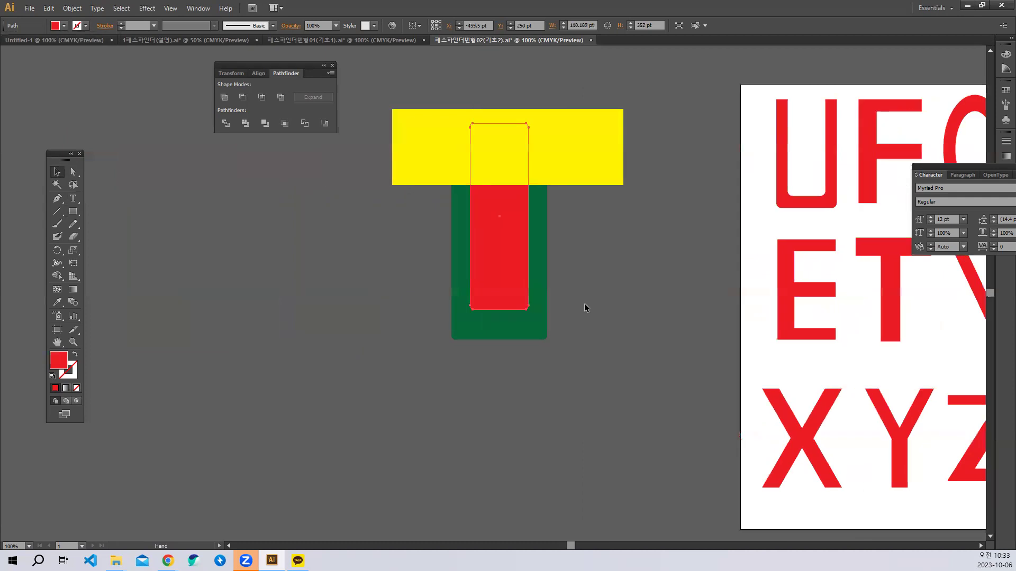
drag(487, 331, 321, 340)
click(554, 345)
drag(506, 268, 341, 280)
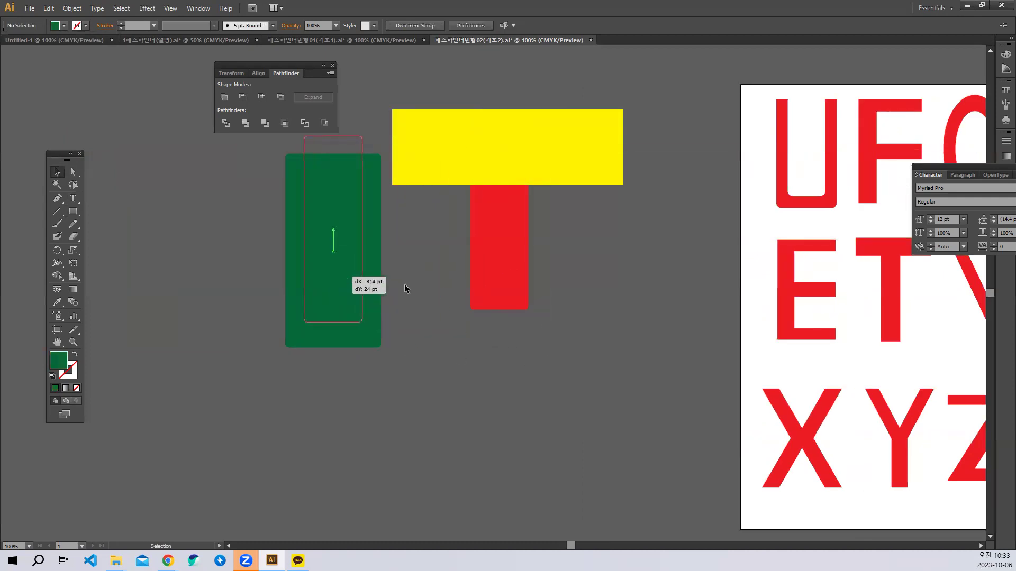
drag(503, 191, 370, 194)
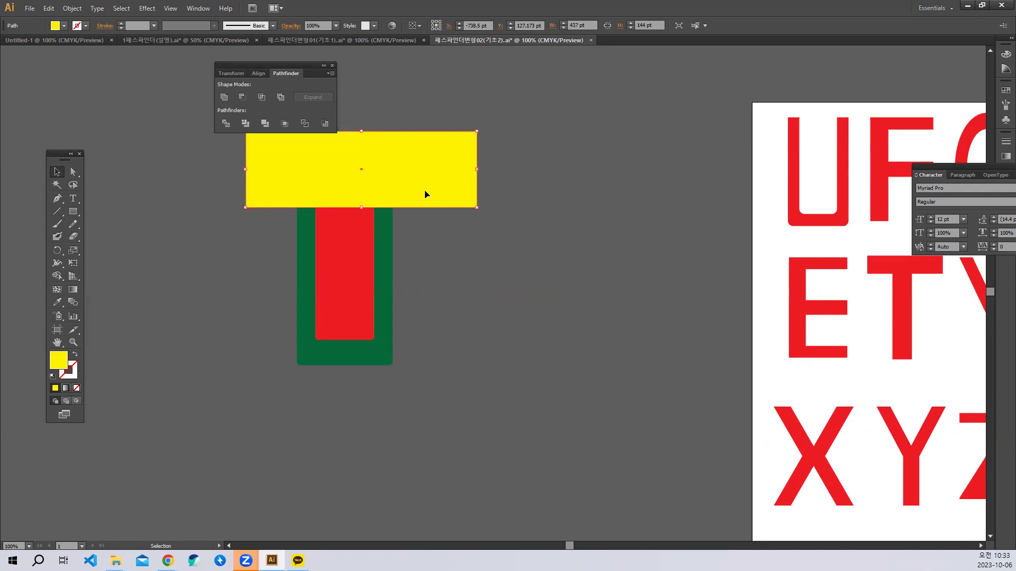
Subtract the red and yellow shapes from the green rounded rectangle with Minus Front to form the letter U.
drag(509, 386, 261, 175)
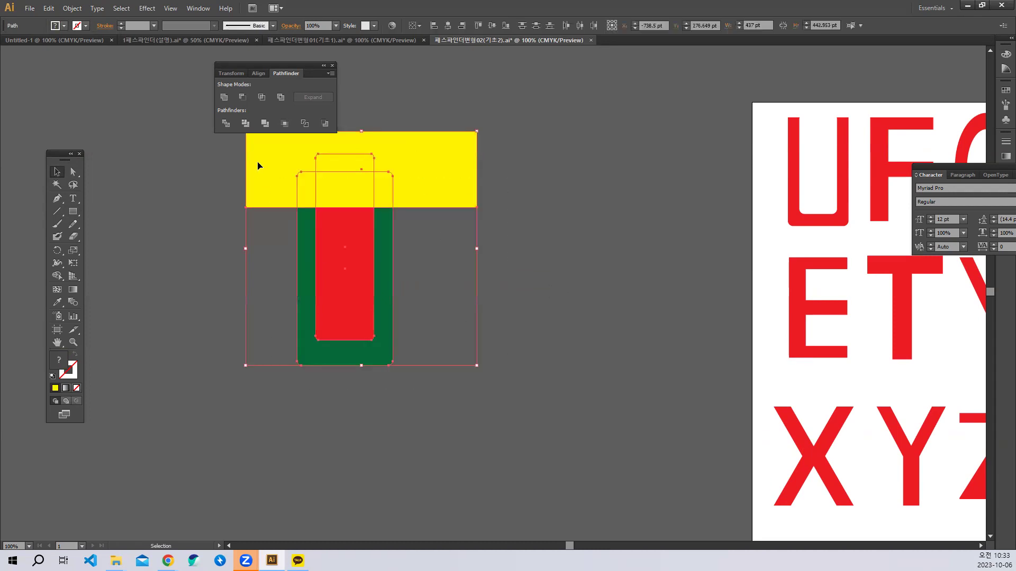
click(242, 97)
click(508, 364)
Draw a green rectangle about 225 by 329 pt between the green U and the artboard as the base of an F.
drag(586, 317, 297, 333)
drag(378, 306, 342, 306)
drag(529, 225, 464, 243)
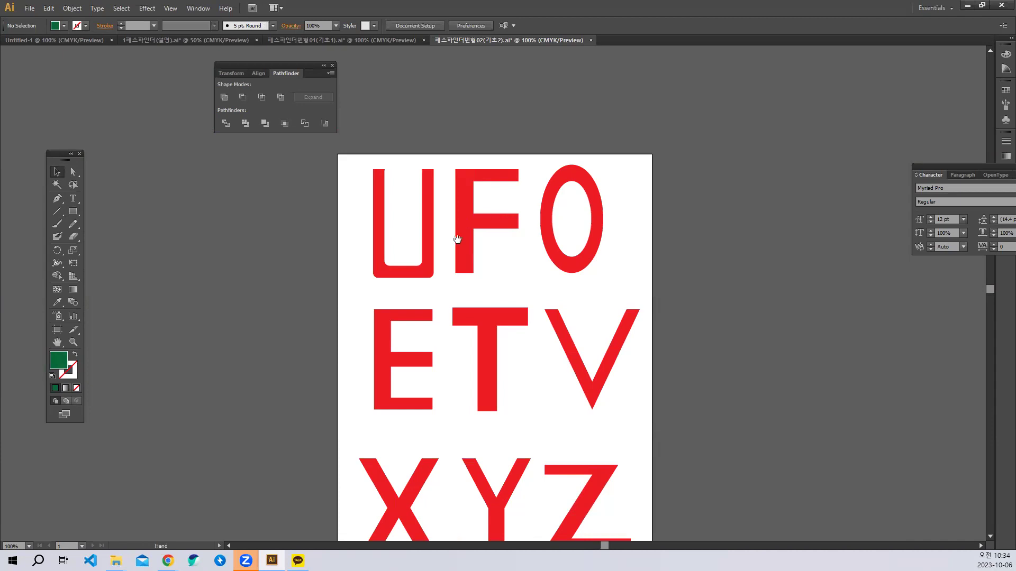
drag(413, 240, 479, 236)
drag(419, 247, 575, 191)
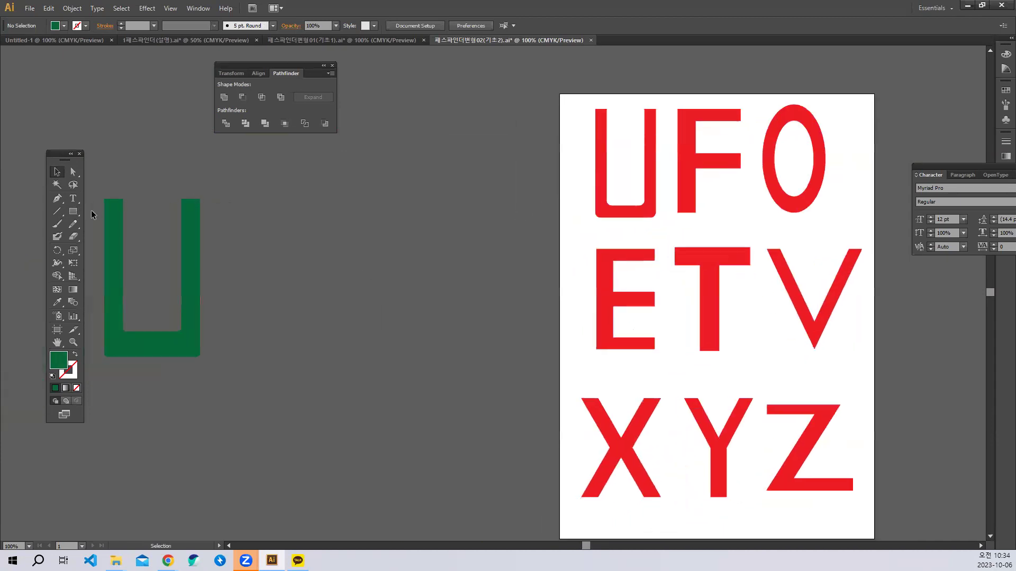
click(73, 211)
drag(293, 187, 413, 361)
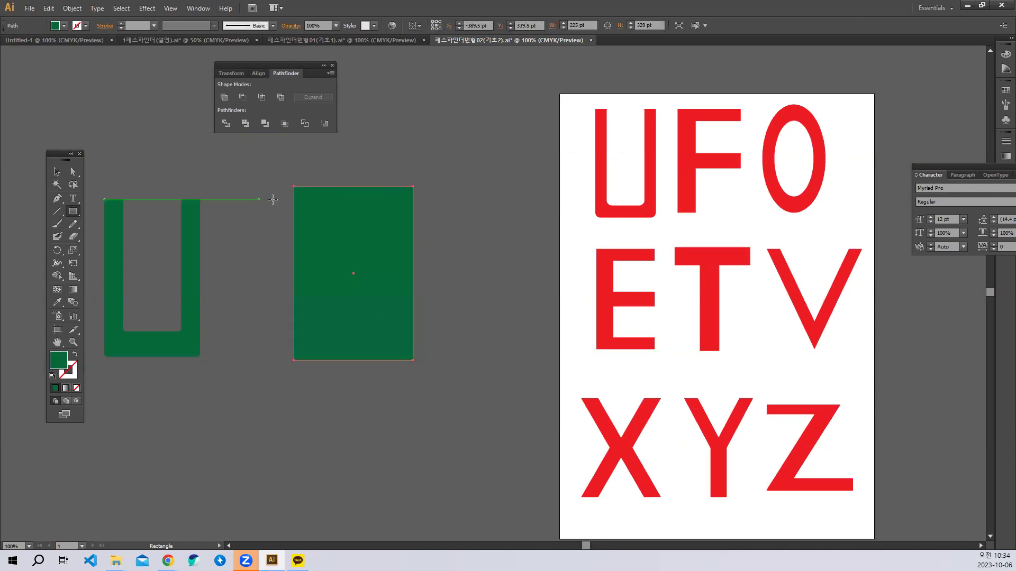
Draw a rectangle about 240 by 115 pt over the upper part of the F base, overhanging its right edge, and fill it with red.
drag(321, 207, 447, 268)
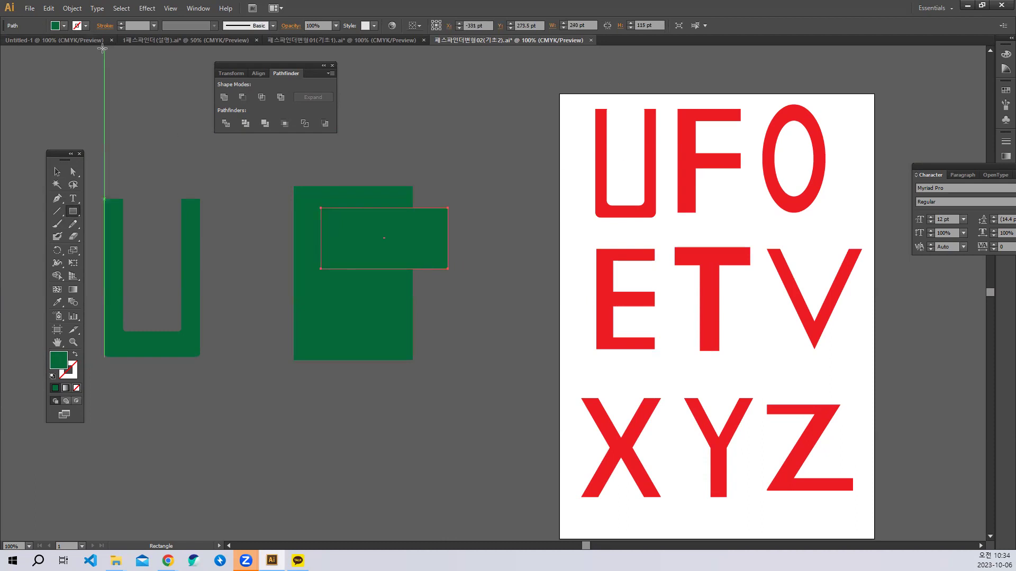
click(64, 26)
click(37, 44)
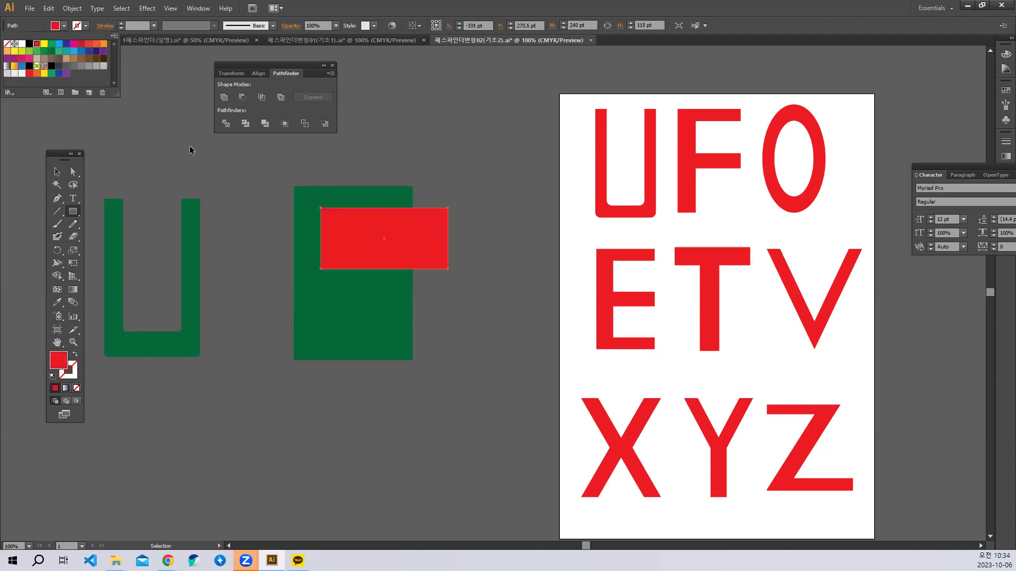
click(189, 145)
click(57, 171)
click(465, 183)
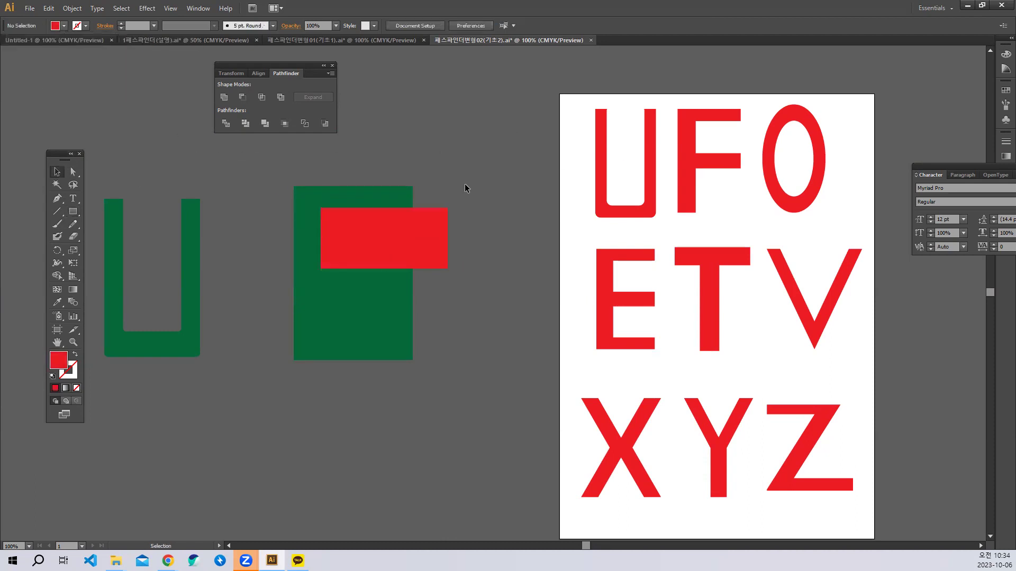
Copy the red rectangle below itself, enlarge the copy to about 267 by 220 pt past the base's lower corner, and fill it with yellow.
drag(423, 265, 462, 402)
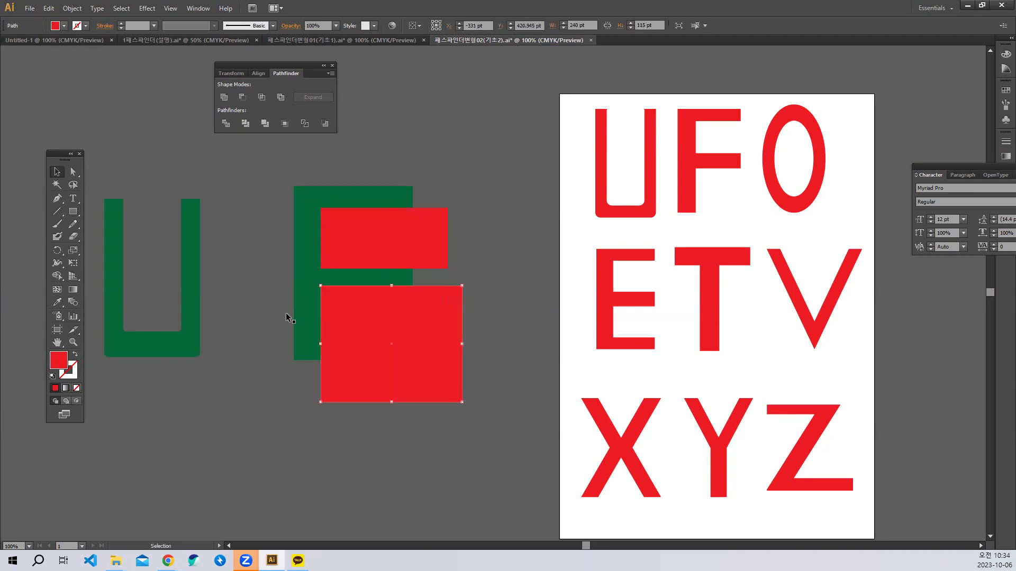
click(59, 27)
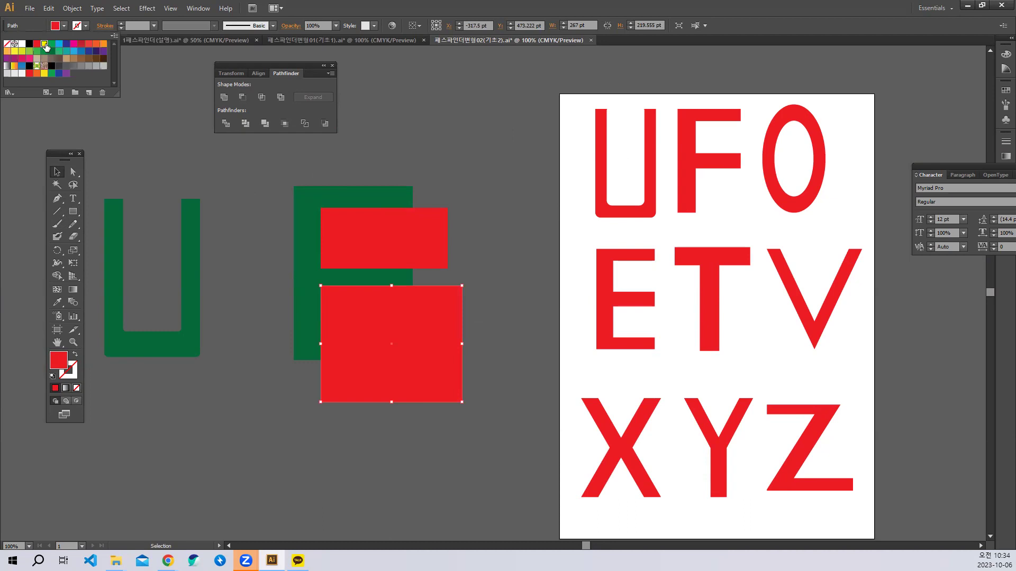
click(40, 43)
click(297, 456)
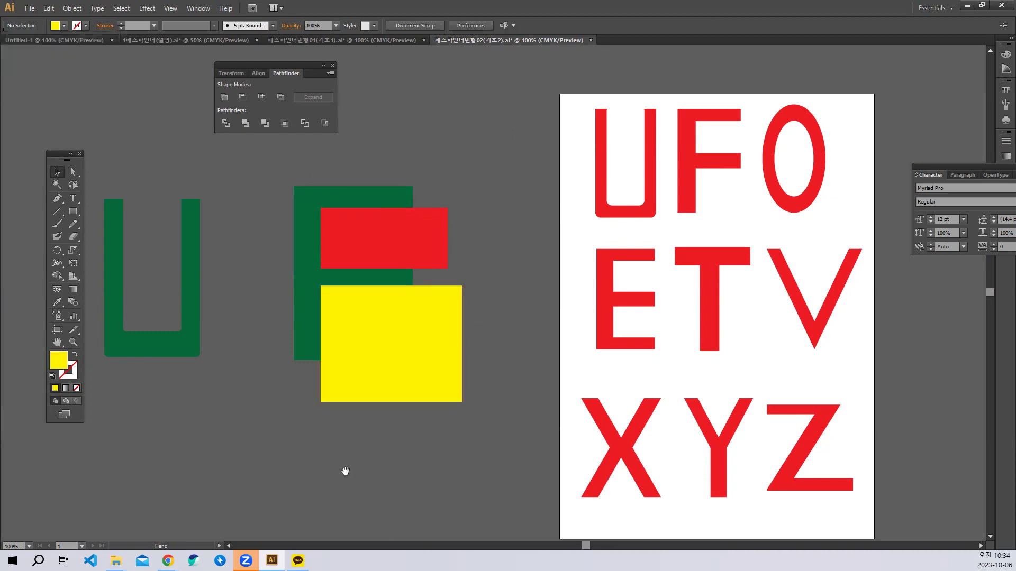
Subtract the red and yellow rectangles from the green base with Minus Front to form the letter F.
scroll(345, 472, down, 3)
click(296, 244)
scroll(267, 292, up, 3)
scroll(223, 290, right, 2)
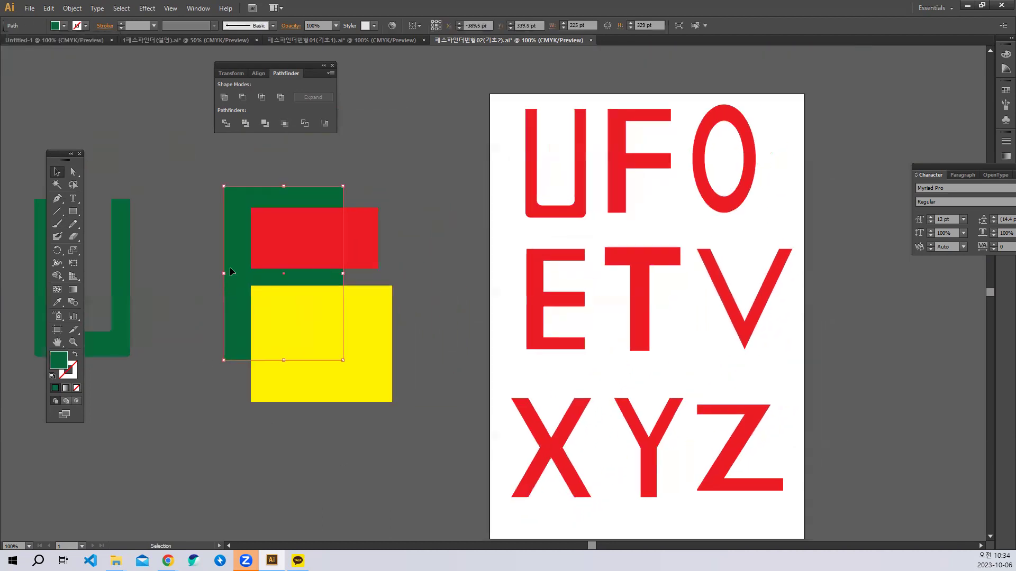
click(371, 249)
click(362, 345)
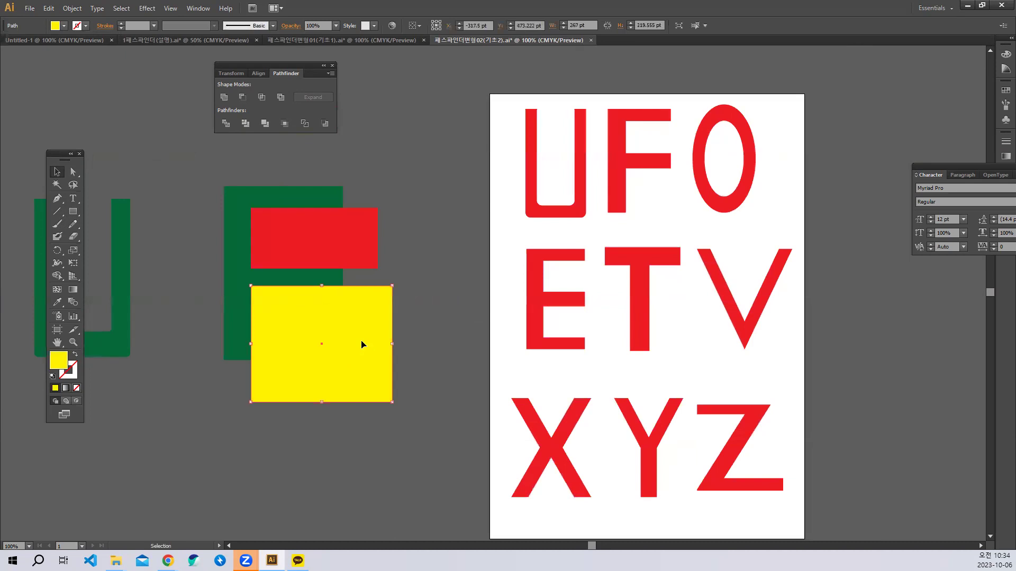
drag(421, 377, 451, 365)
drag(451, 415, 243, 191)
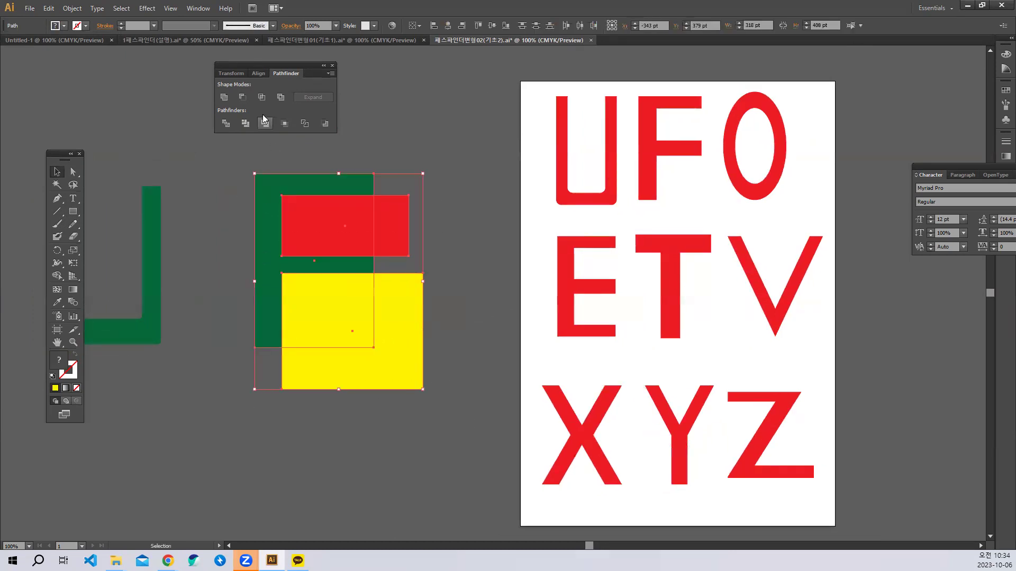
click(243, 98)
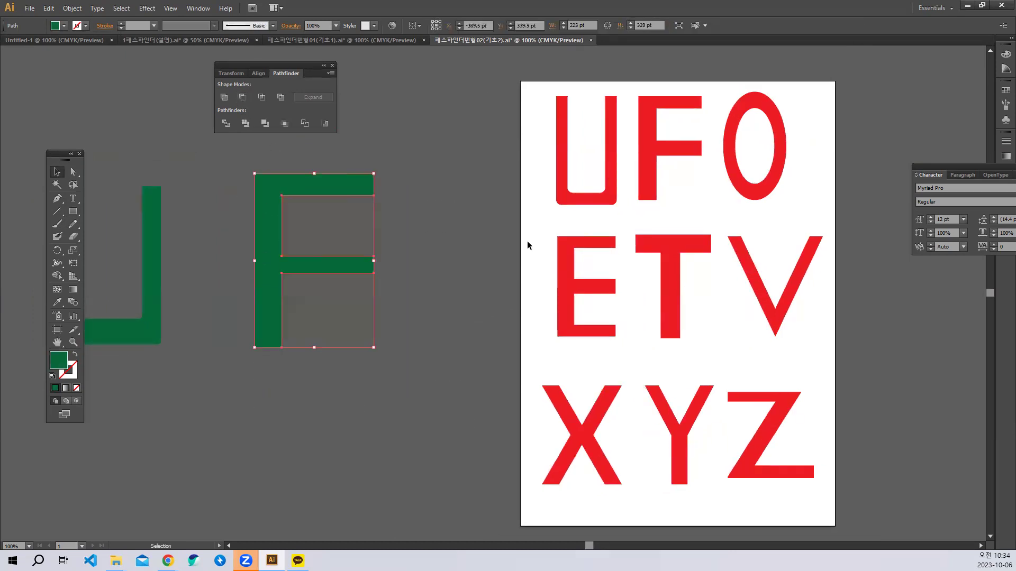
Draw a green horizontal bar about 221 by 43 pt above and to the right of the green F.
drag(511, 221, 496, 288)
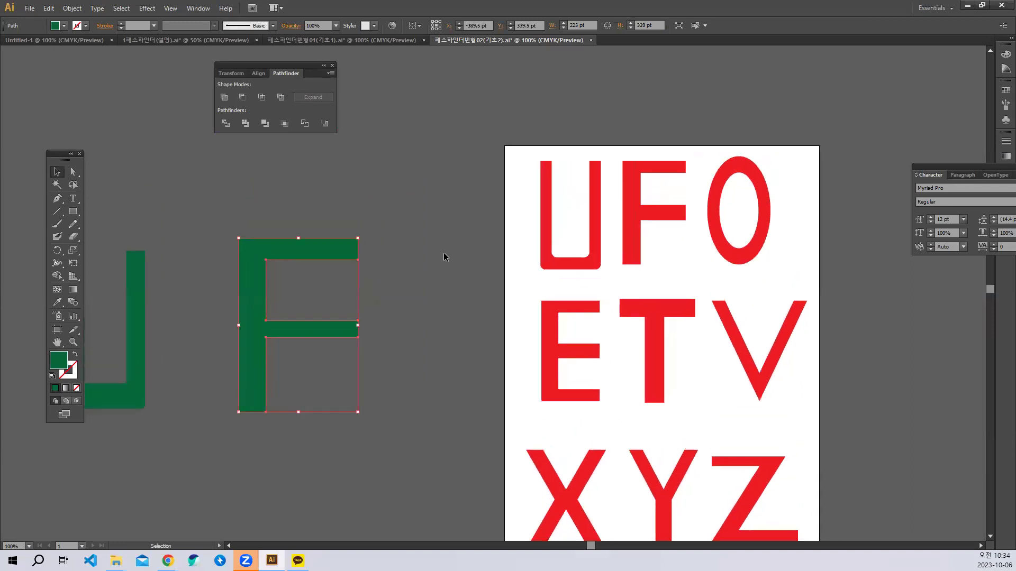
drag(397, 226, 473, 220)
drag(435, 258, 418, 293)
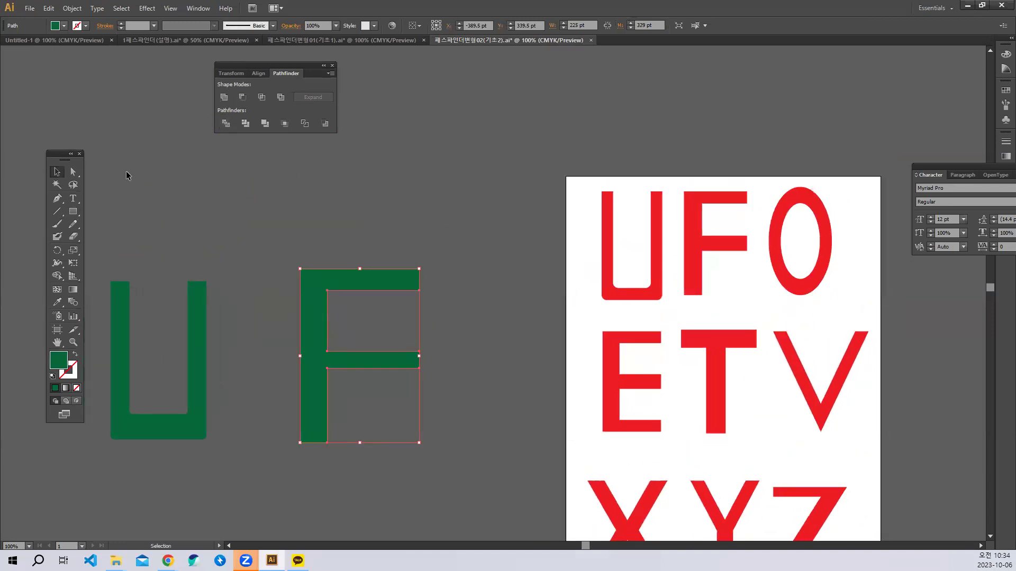
click(73, 211)
drag(413, 81, 497, 172)
Duplicate the green bar directly below itself as the F's middle arm and fill the copy with red.
click(56, 172)
click(570, 170)
click(55, 26)
click(37, 44)
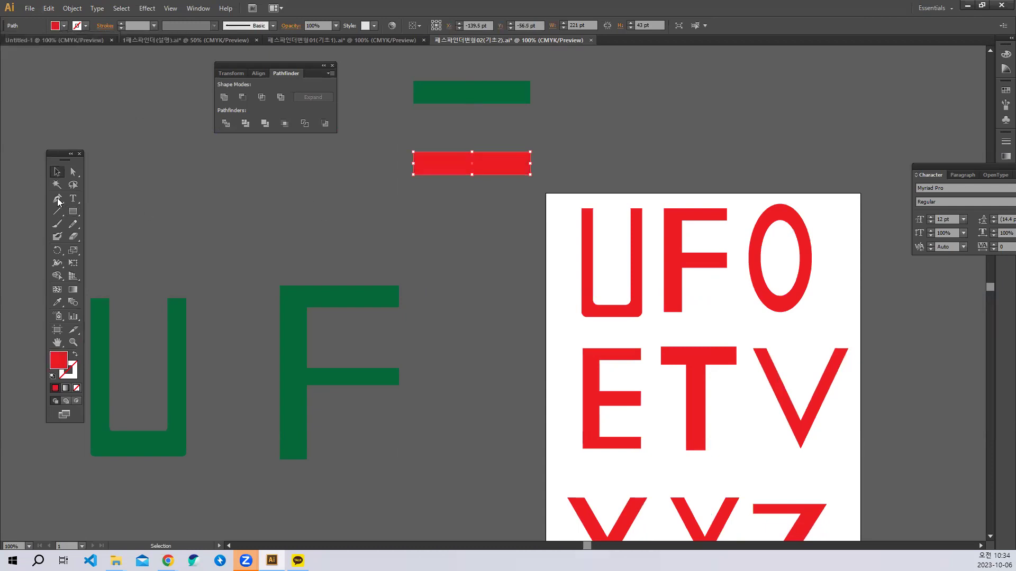
Draw a vertical bar about 52 by 355 pt along the left ends of both horizontal bars and fill it with yellow.
click(73, 211)
drag(413, 81, 441, 268)
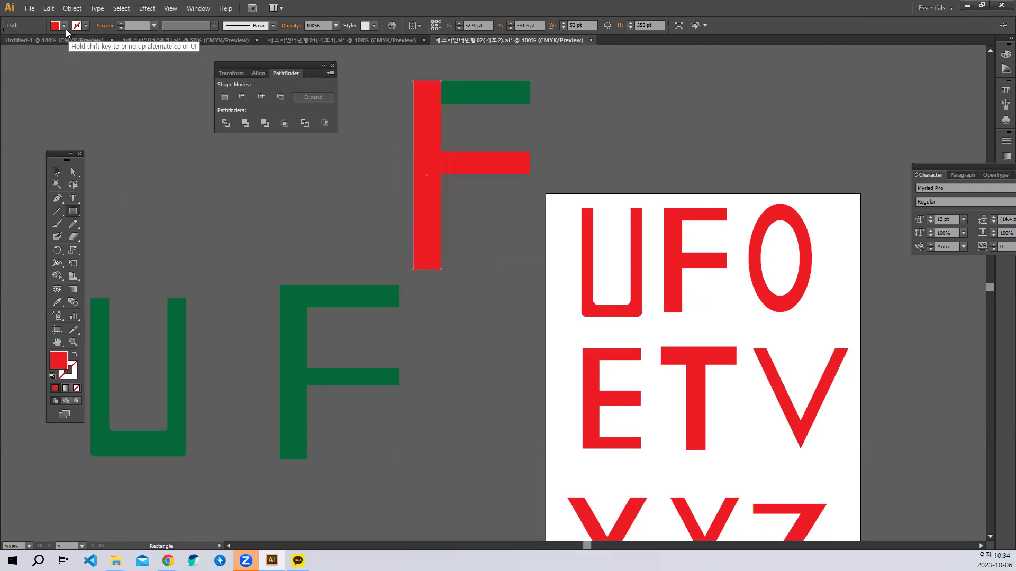
click(55, 25)
click(45, 44)
key(v)
Examine the green, red and yellow bars of the second F by selecting each one in turn.
click(476, 174)
click(507, 95)
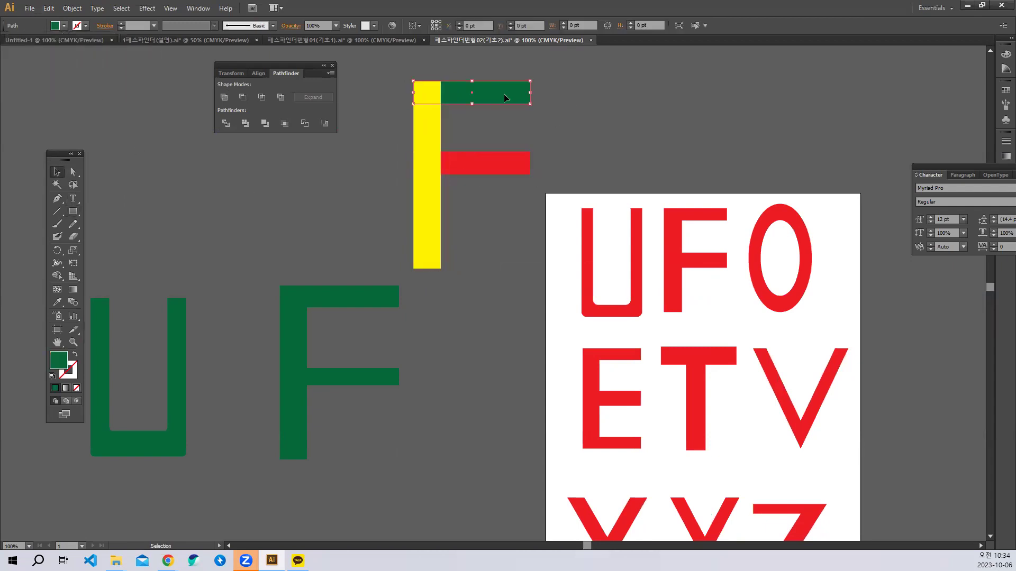
click(486, 166)
click(487, 95)
click(495, 158)
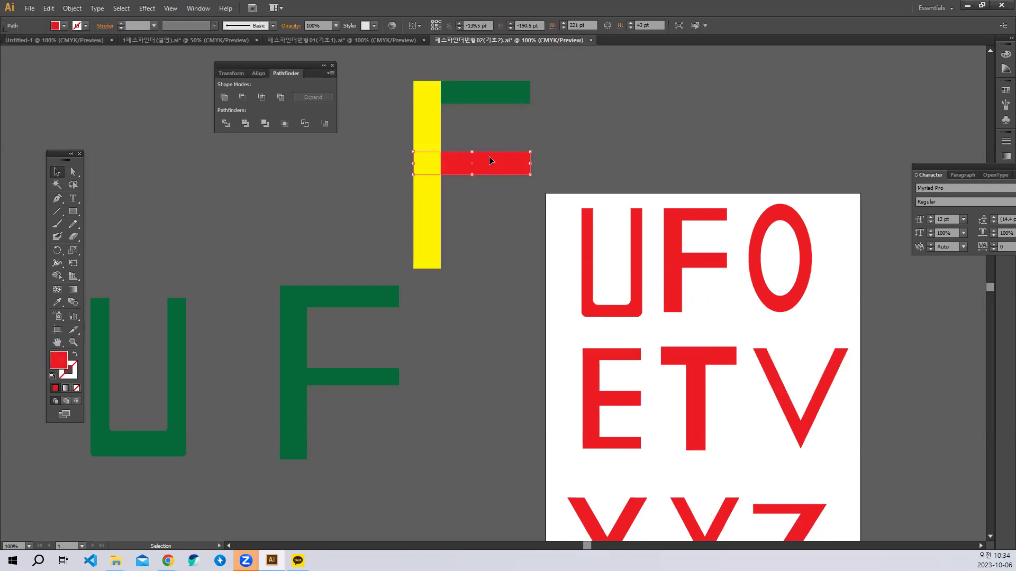
click(425, 137)
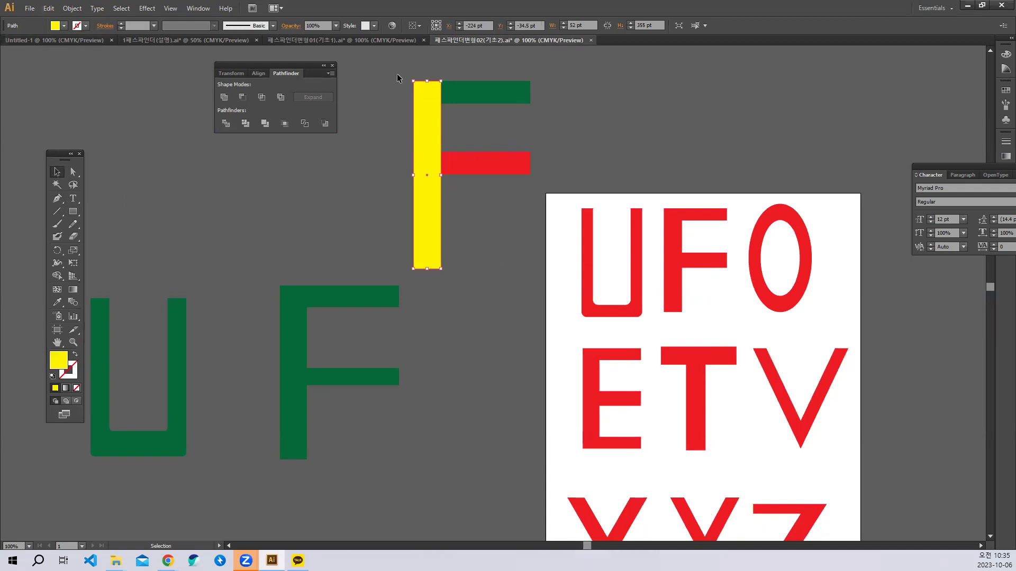
Unite the green, red and yellow bars of the second F into one shape.
key(ctrl+a)
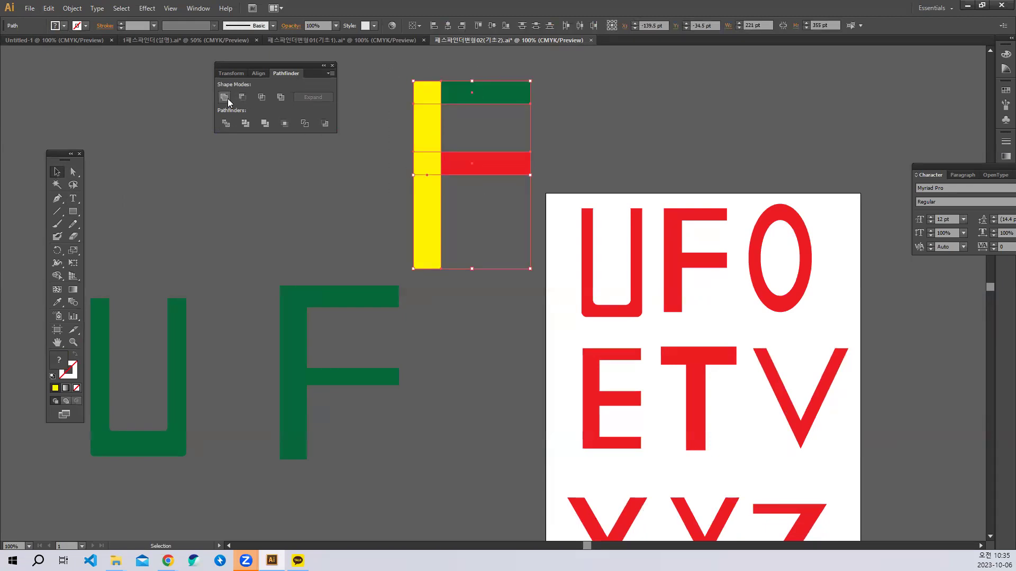
click(228, 98)
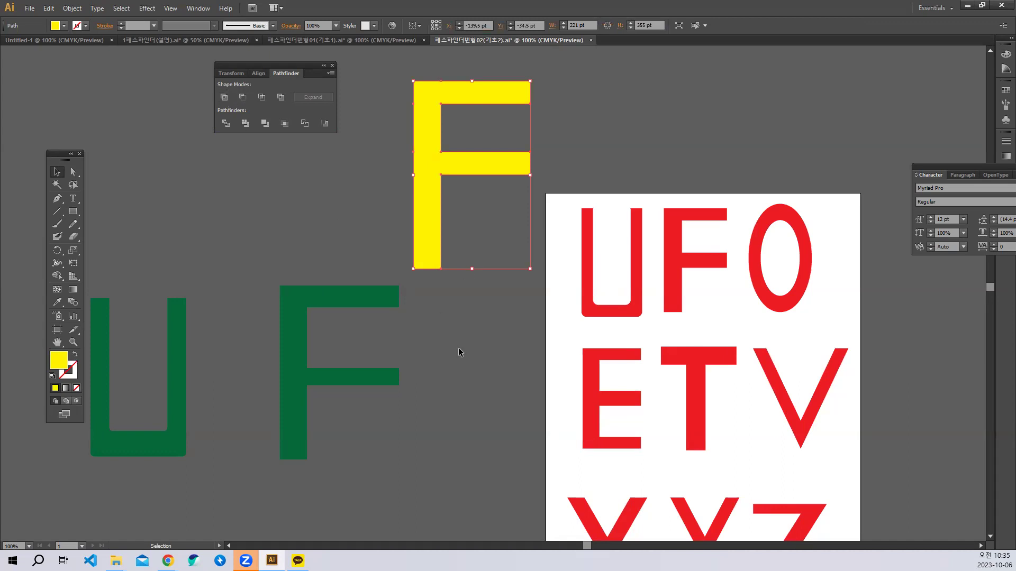
click(356, 290)
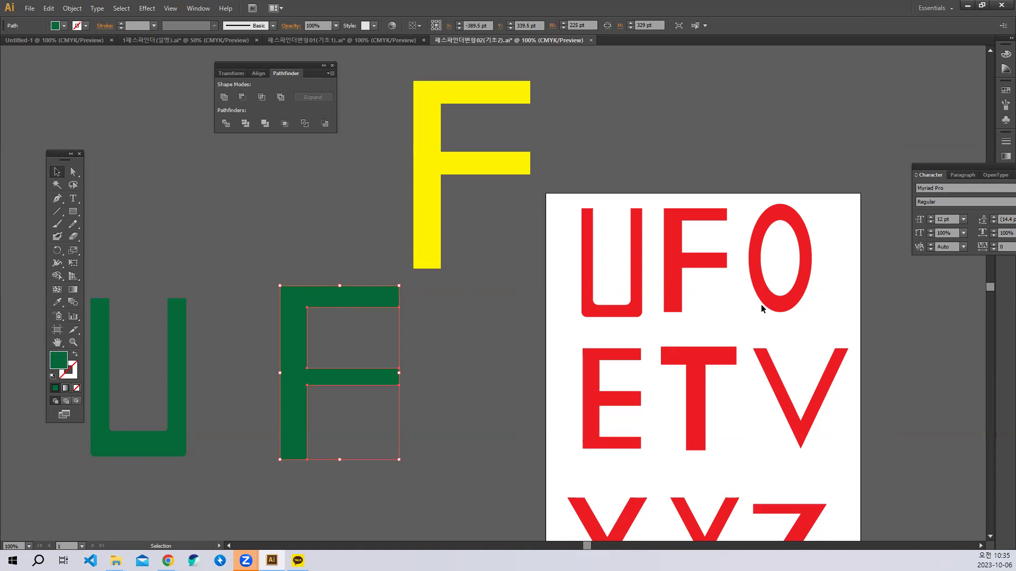
Draw a green ellipse about 257 by 407 pt beside the artboard and centre a smaller copy about 189 by 269 pt inside it.
scroll(755, 304, right, 5)
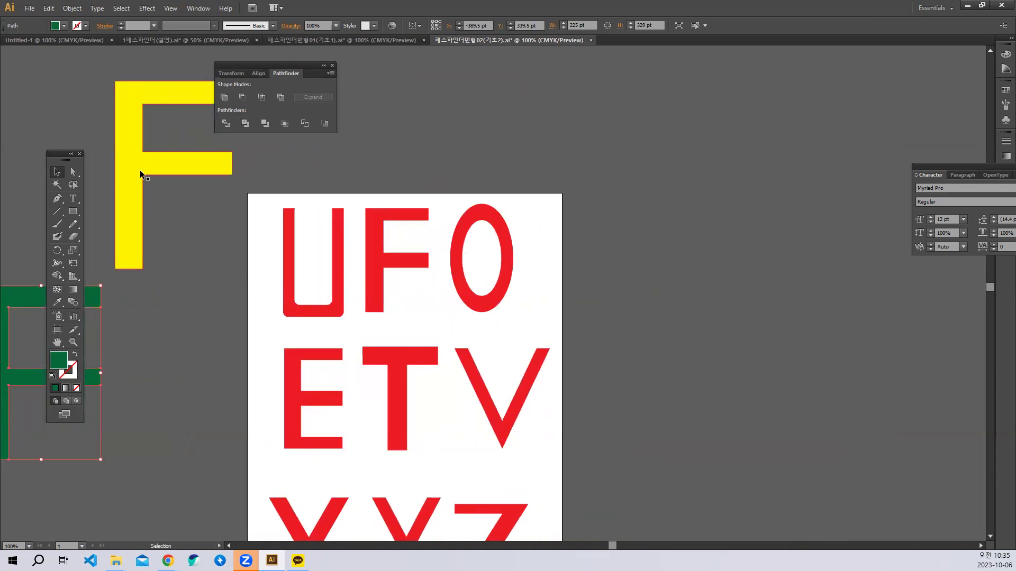
drag(73, 211, 117, 236)
drag(608, 93, 744, 307)
click(56, 171)
drag(659, 194, 519, 177)
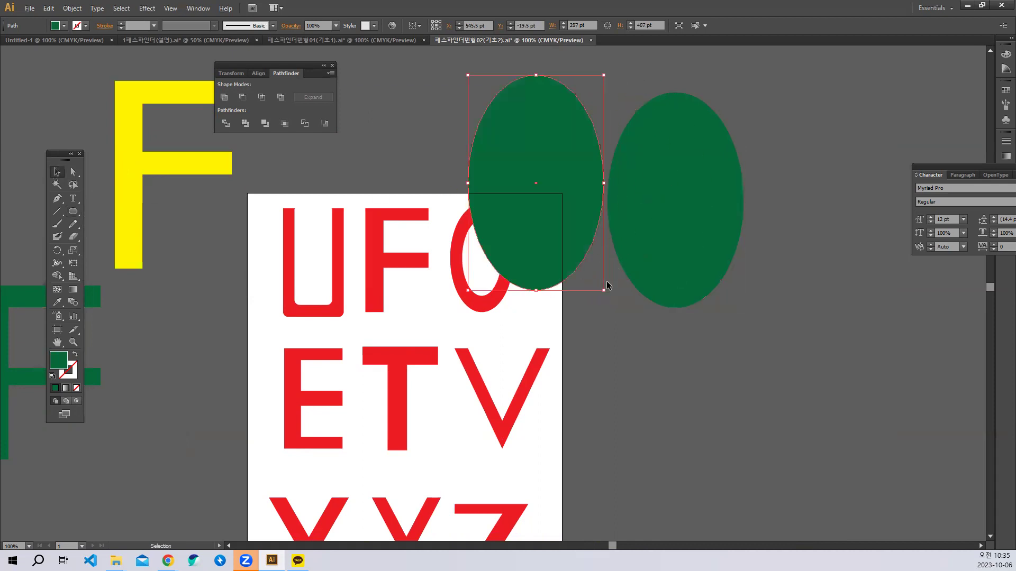
drag(603, 291, 567, 216)
drag(527, 166, 685, 221)
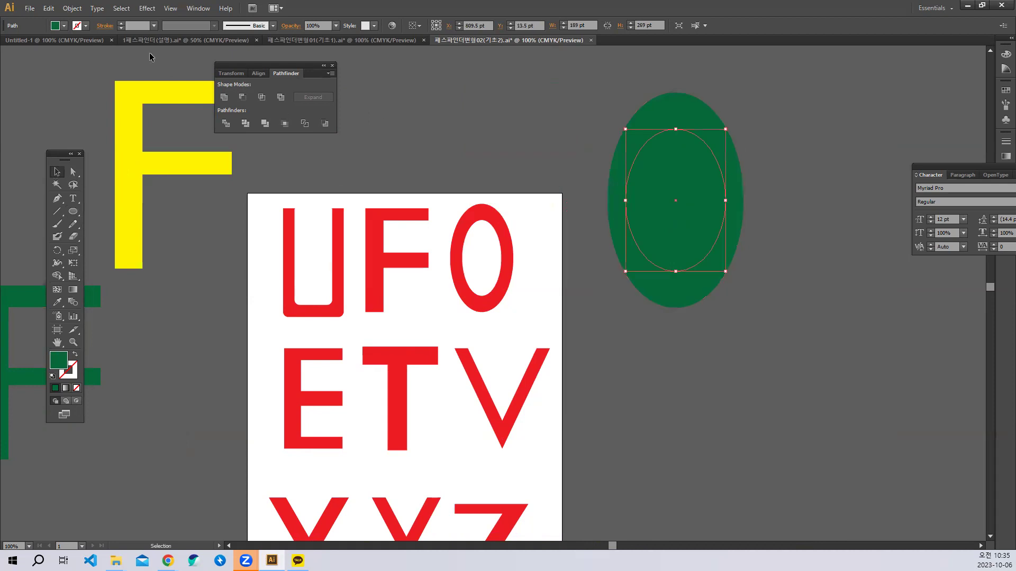
Fill the inner ellipse with red and stretch it to about 296 pt high, keeping it centred in the green ellipse.
click(52, 28)
click(37, 44)
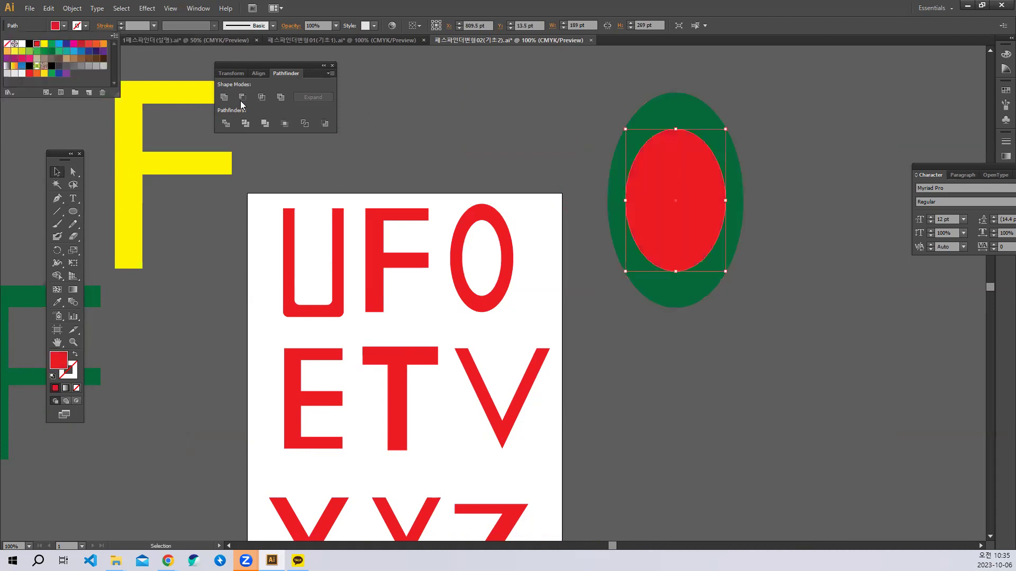
click(675, 128)
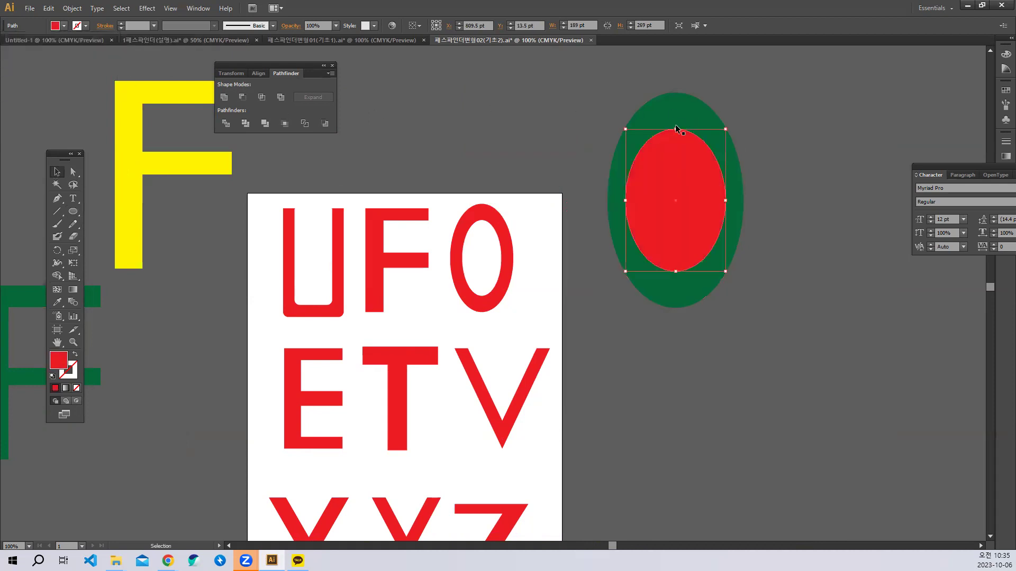
drag(675, 272, 675, 286)
drag(679, 179, 680, 168)
click(743, 298)
drag(683, 217, 683, 221)
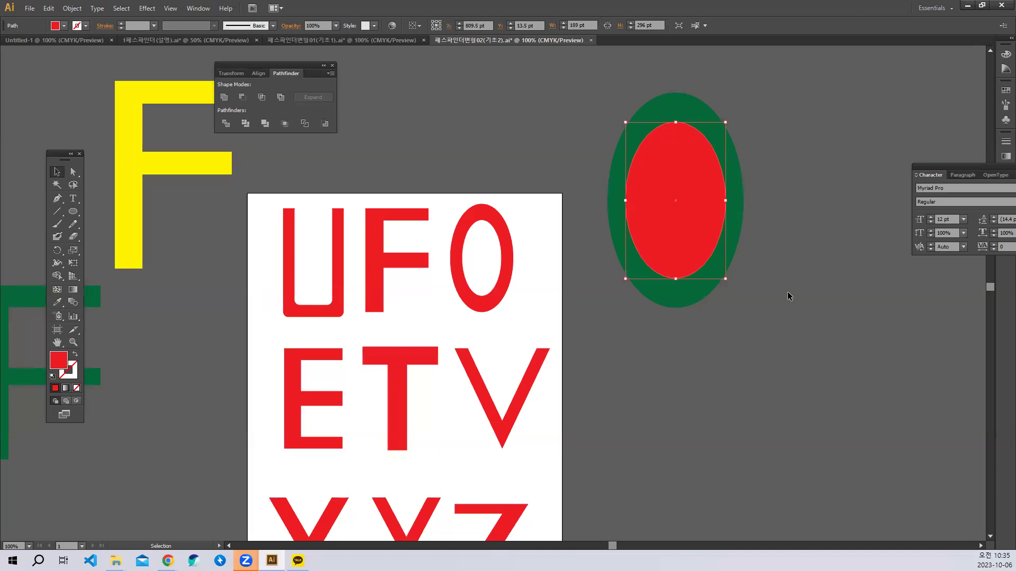
click(773, 310)
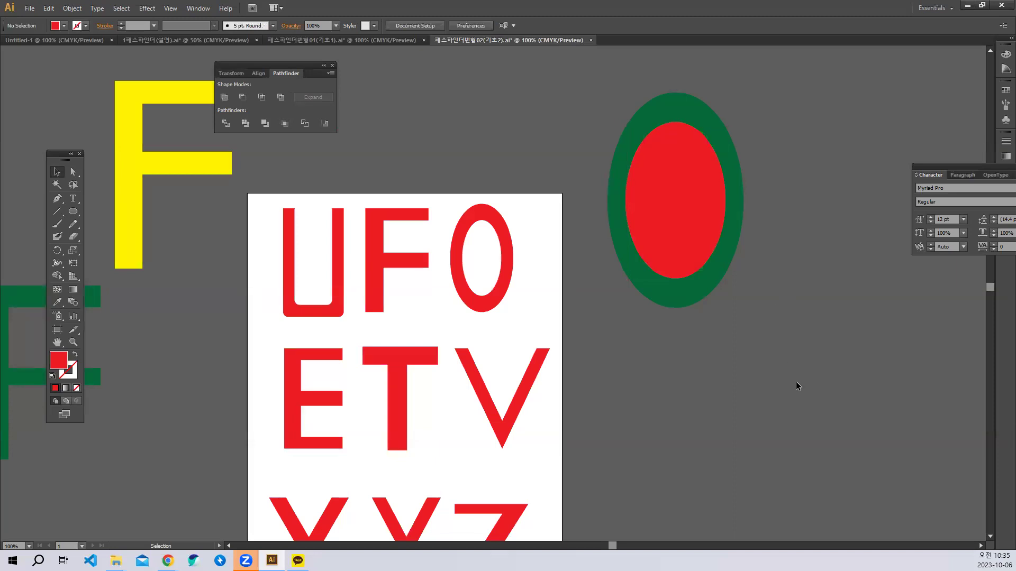
Subtract the red inner ellipse from the green one with Minus Front to form the letter O.
click(715, 111)
click(688, 172)
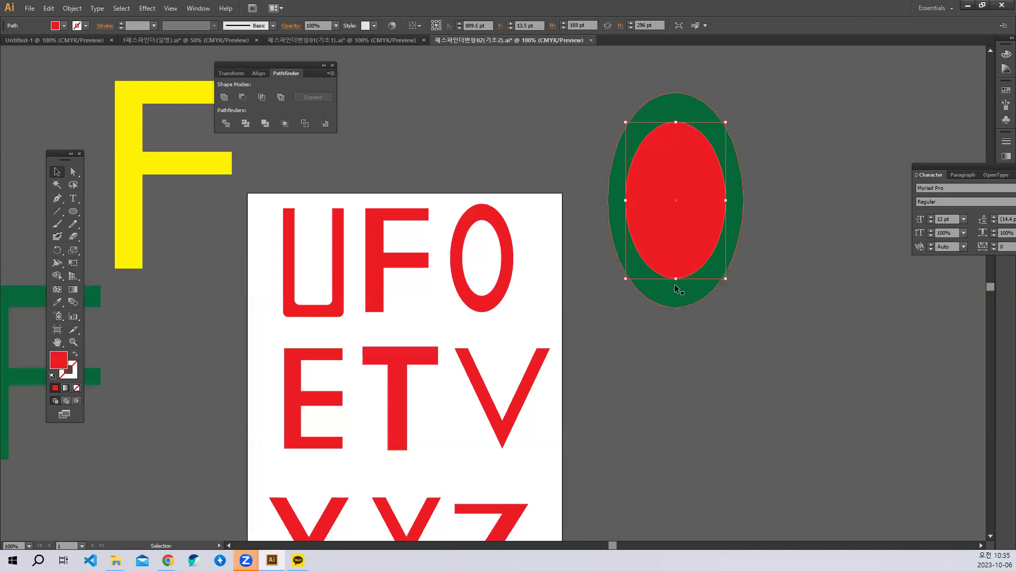
click(758, 310)
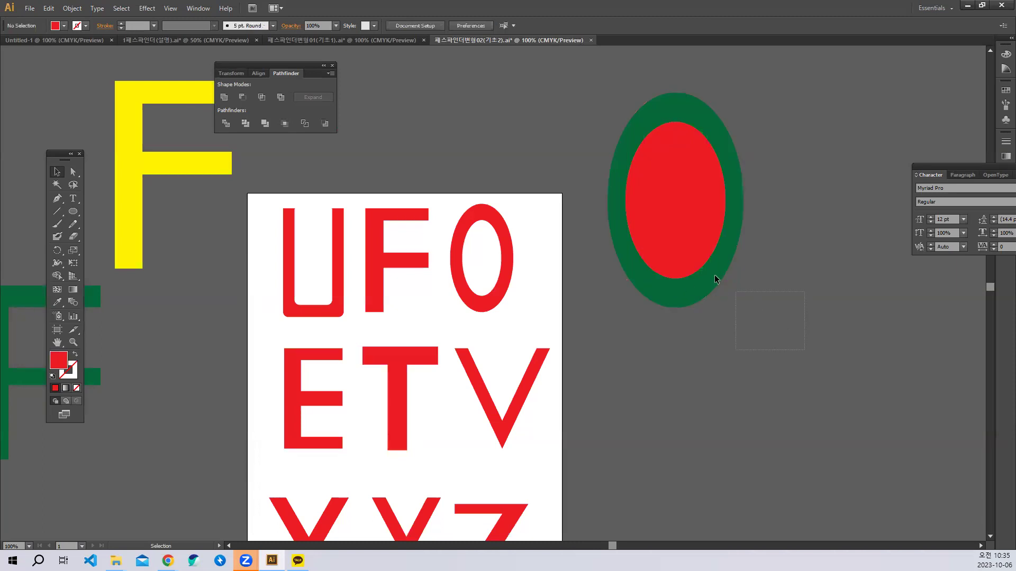
drag(675, 243, 673, 242)
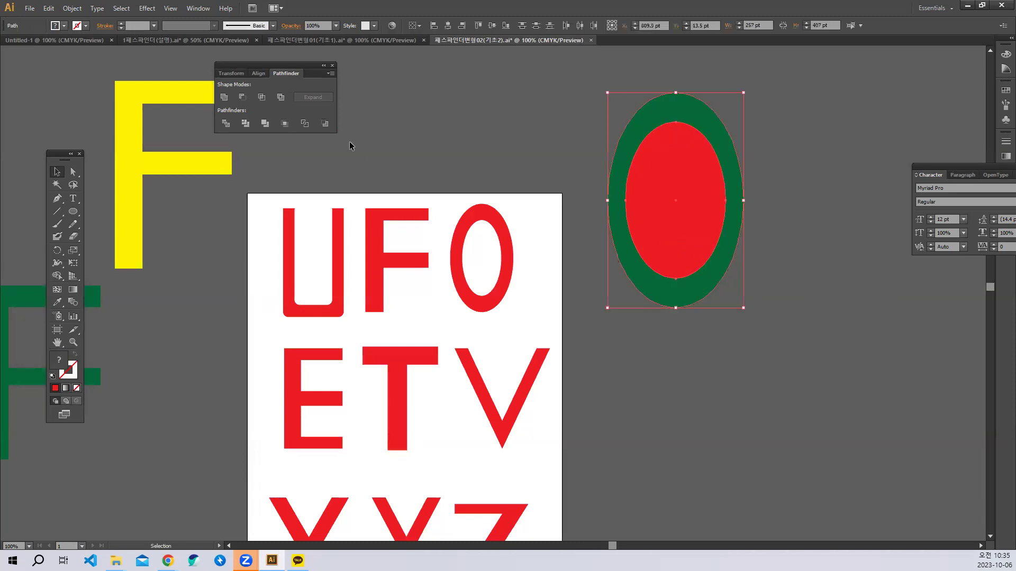
click(242, 97)
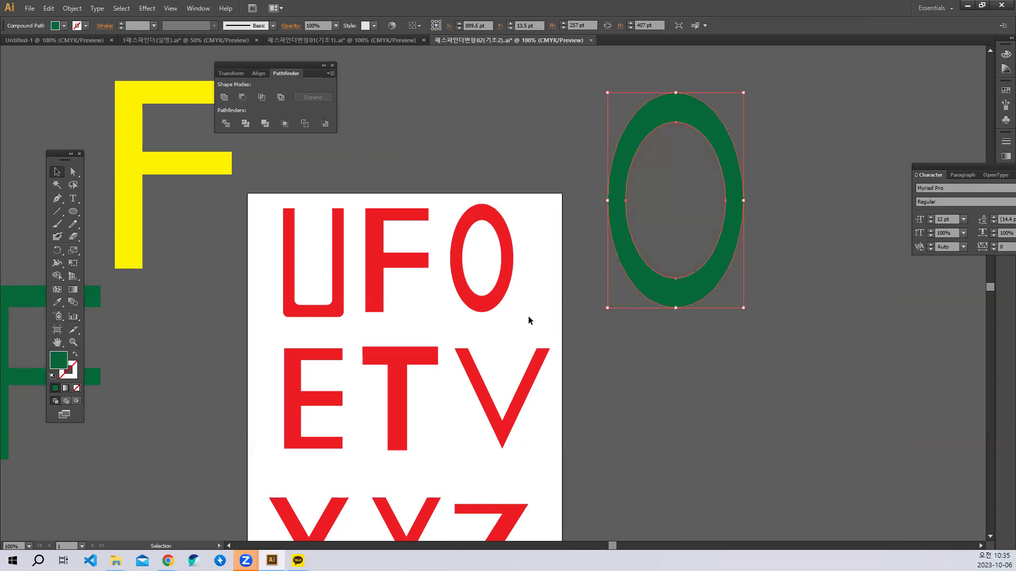
Draw a green rectangle about 206 by 324 pt below the green U and F as the base of an E.
scroll(529, 310, down, 5)
scroll(457, 215, left, 4)
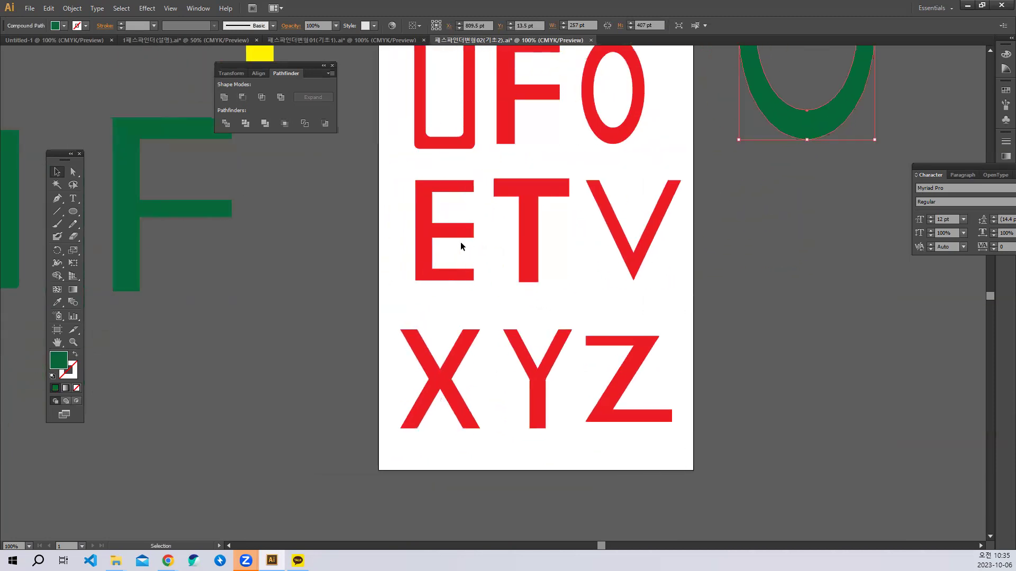
scroll(473, 256, left, 2)
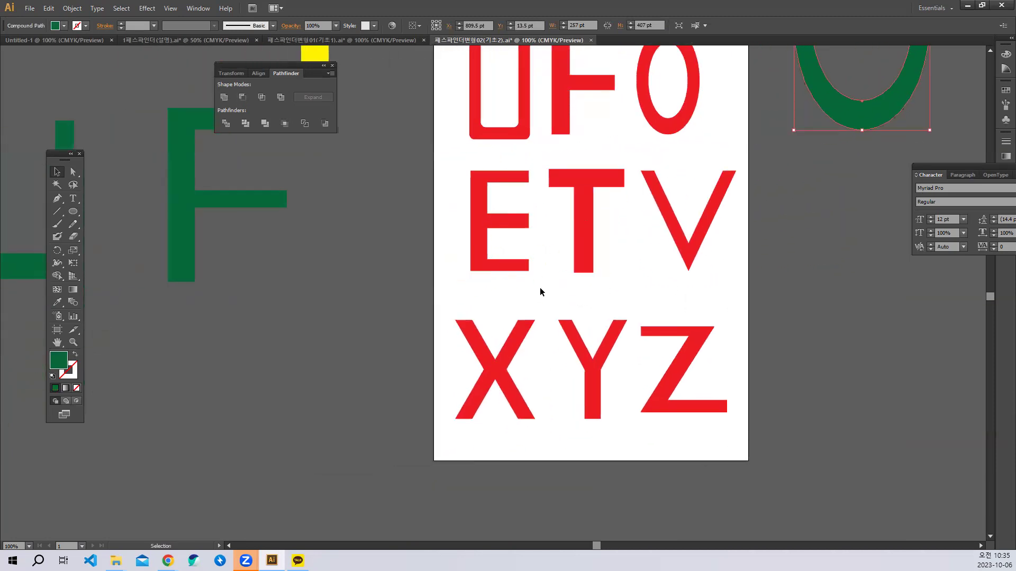
scroll(539, 291, down, 2)
scroll(529, 291, left, 3)
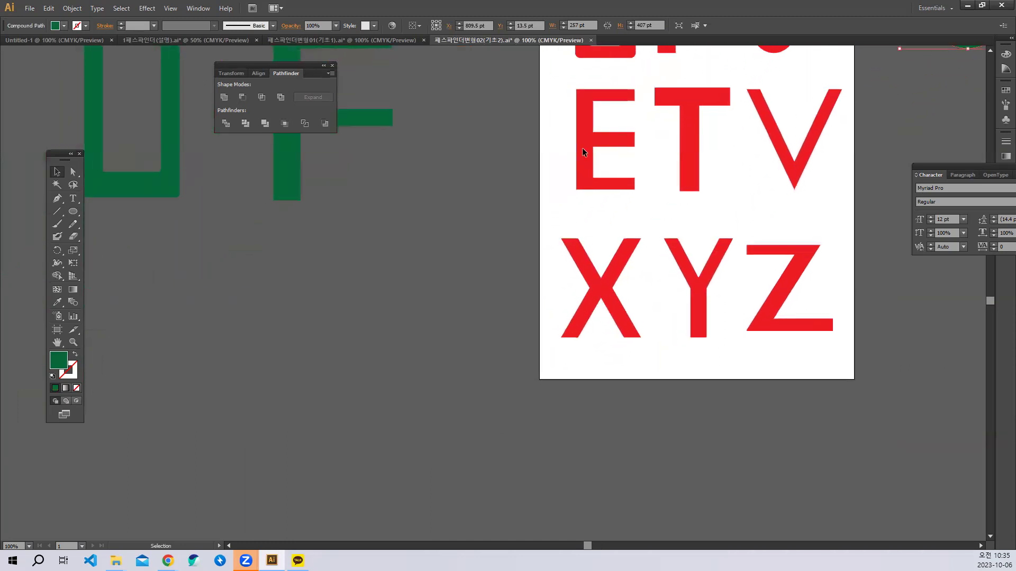
drag(73, 212, 120, 208)
drag(165, 238, 208, 319)
drag(275, 409, 275, 409)
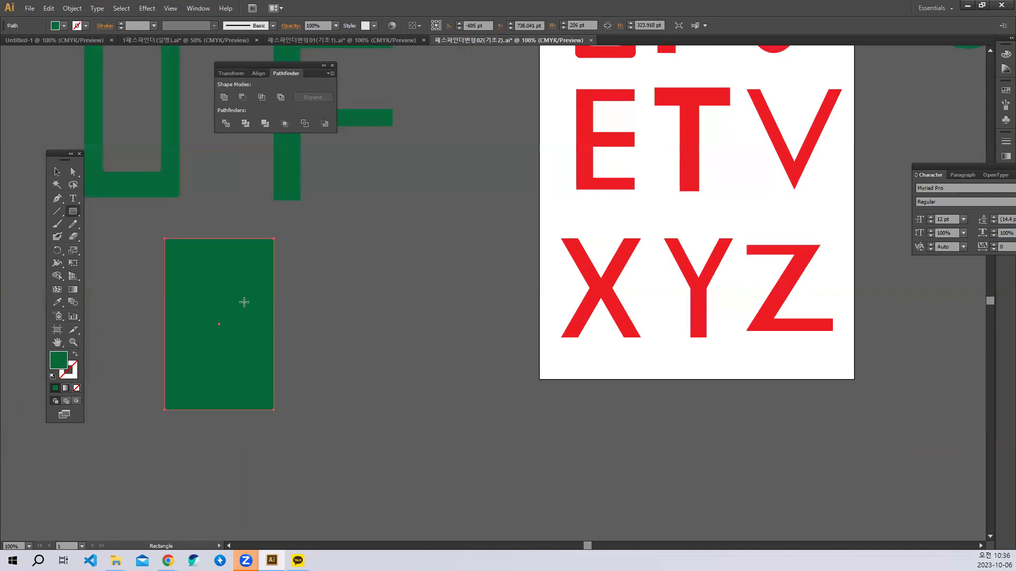
Draw a red rectangle about 266 by 115 pt across the green rectangle's upper right part and duplicate it directly below.
drag(189, 258, 330, 318)
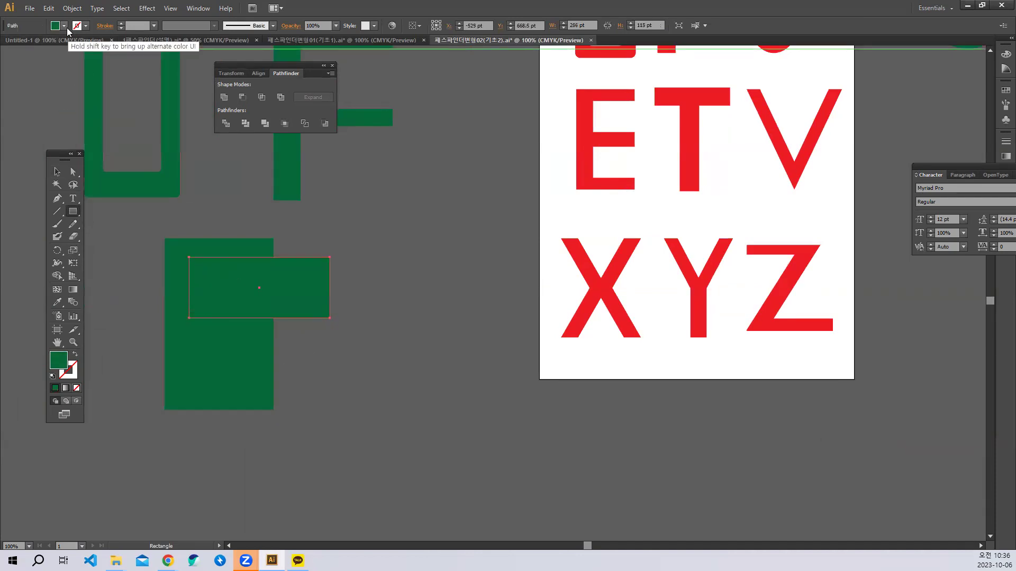
click(55, 25)
click(36, 44)
click(58, 171)
drag(294, 298, 286, 370)
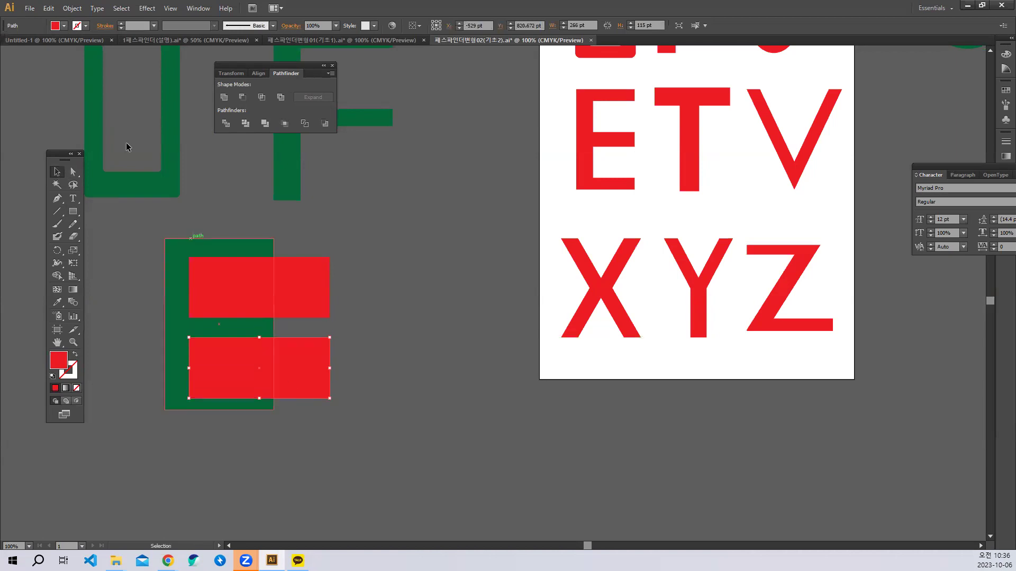
Fill the lower red rectangle with yellow and shift both overlapping rectangles slightly upward.
click(64, 26)
click(42, 43)
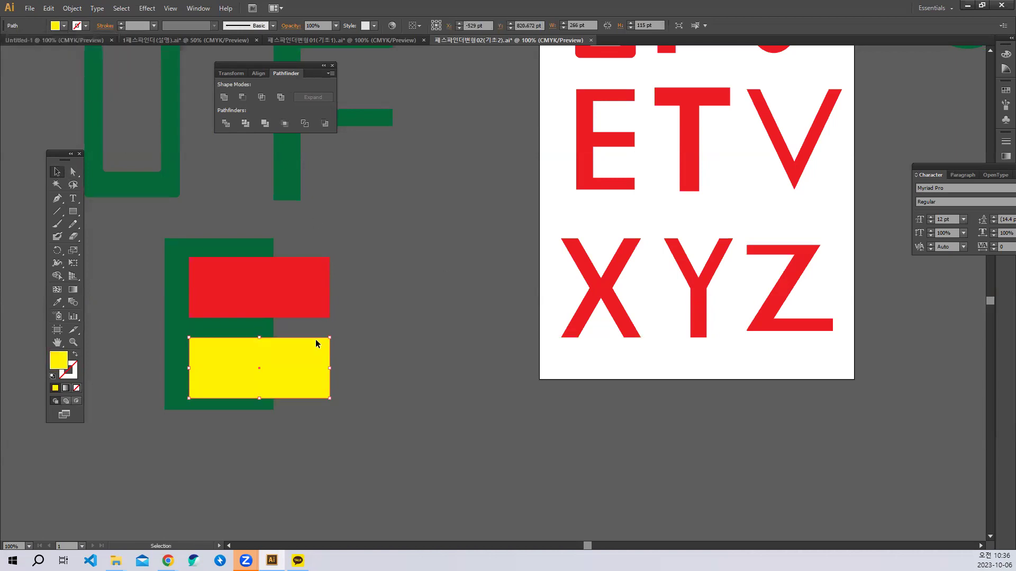
drag(266, 377, 266, 372)
click(395, 453)
drag(278, 307, 278, 301)
click(453, 432)
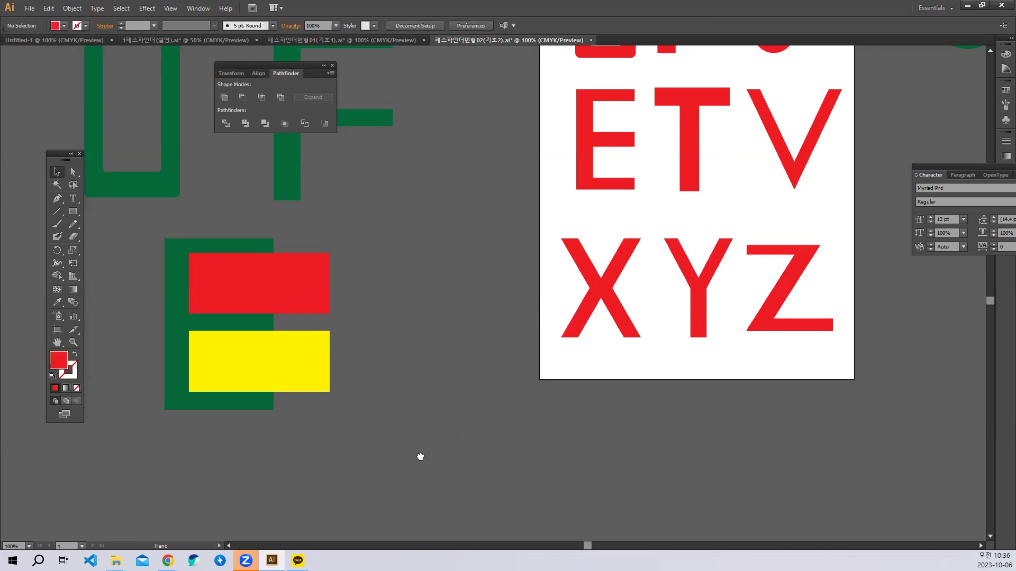
Subtract the red and yellow rectangles from the green one with Minus Front to form the letter E.
drag(376, 497, 414, 464)
drag(205, 223, 205, 221)
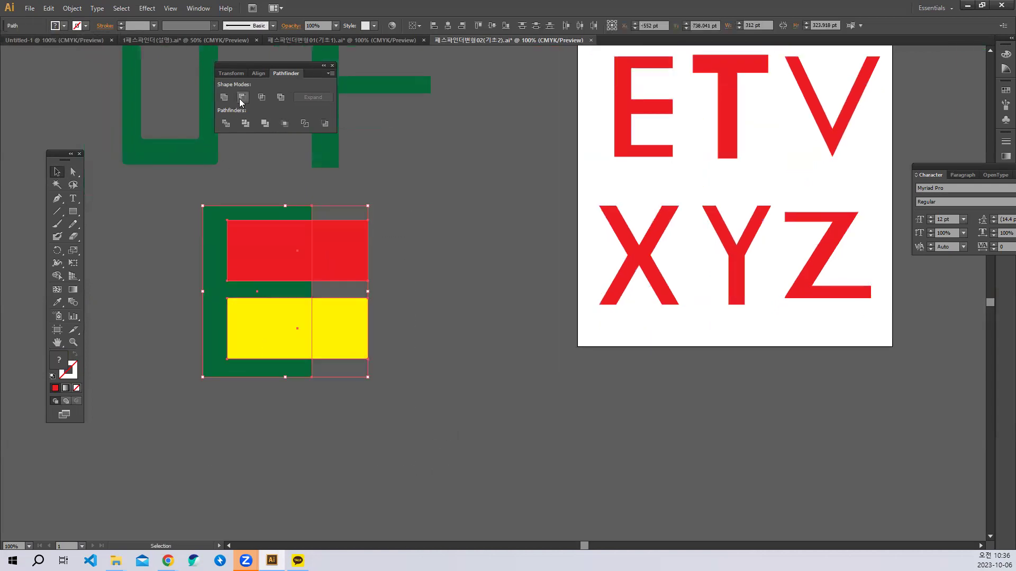
click(242, 98)
Draw a green vertical bar about 345 pt tall beside the E and a red bar about 209 by 33 pt extending from its top.
drag(398, 330, 347, 324)
click(70, 212)
drag(340, 190, 365, 372)
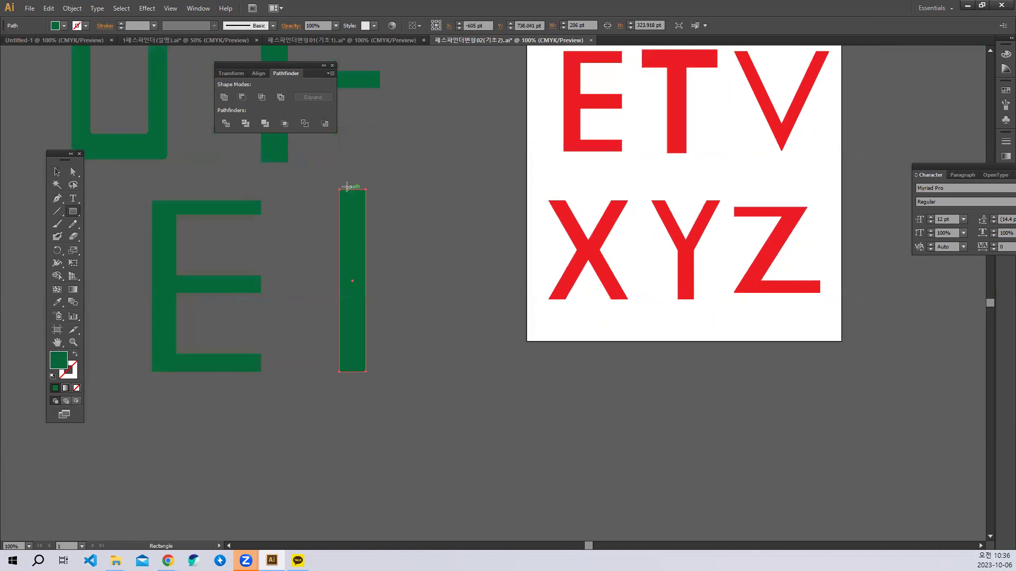
mouse_move(340, 189)
mouse_down()
mouse_move(421, 215)
mouse_move(450, 207)
mouse_up()
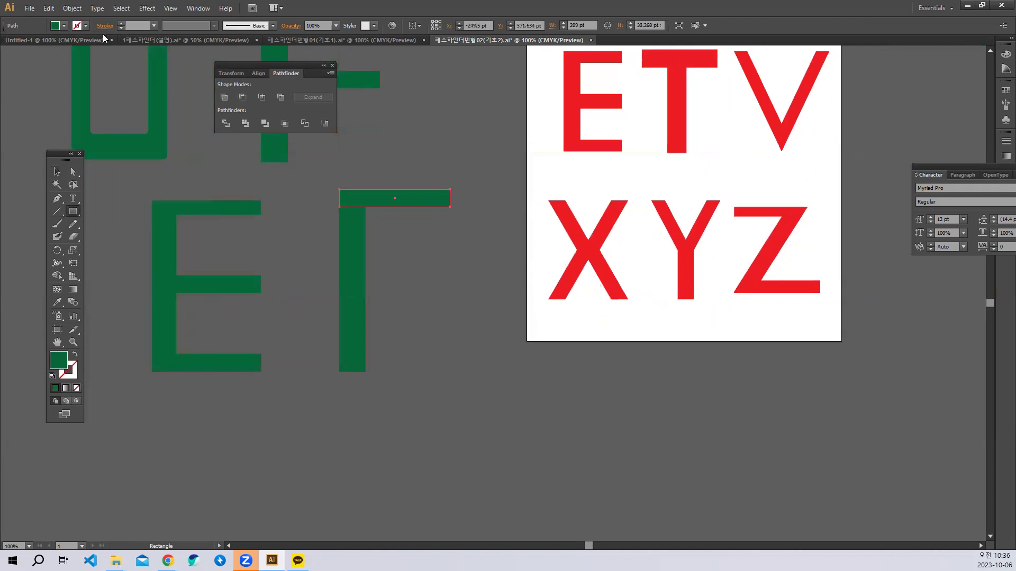
click(65, 26)
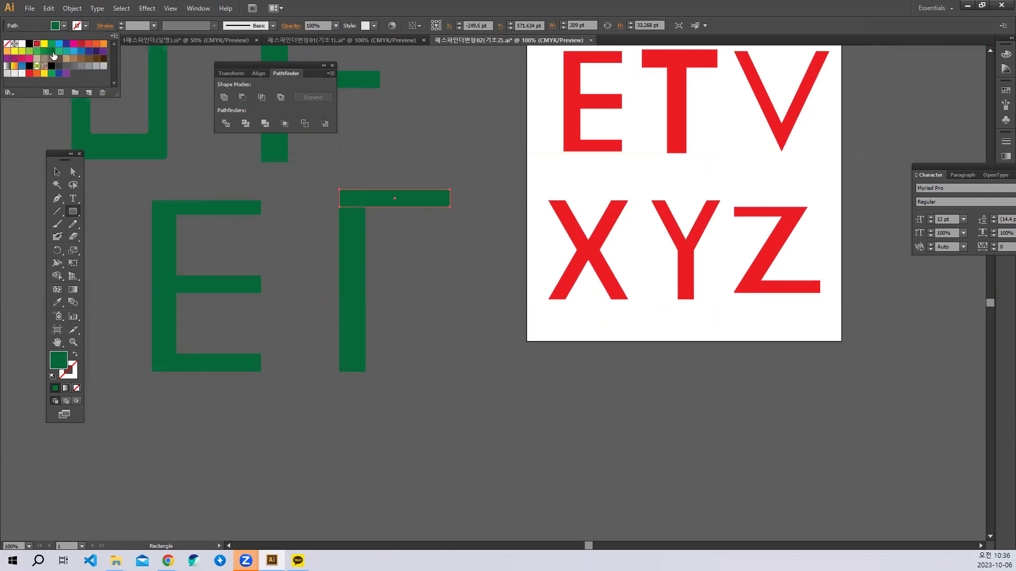
click(37, 44)
click(56, 172)
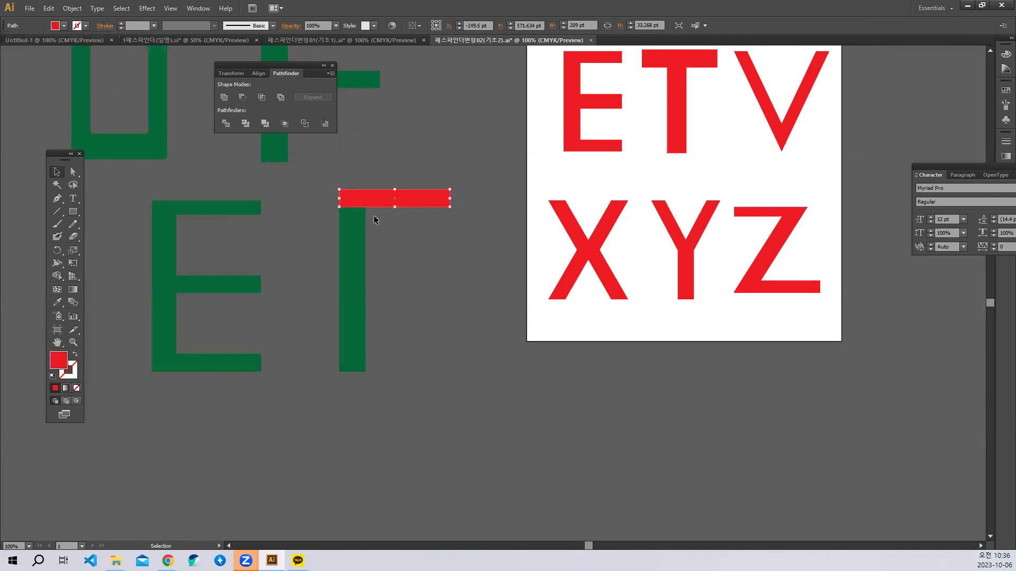
Duplicate the red bar as the second E's middle and bottom arms, filling the middle one yellow and the bottom one blue.
drag(399, 201, 433, 366)
click(64, 26)
click(44, 44)
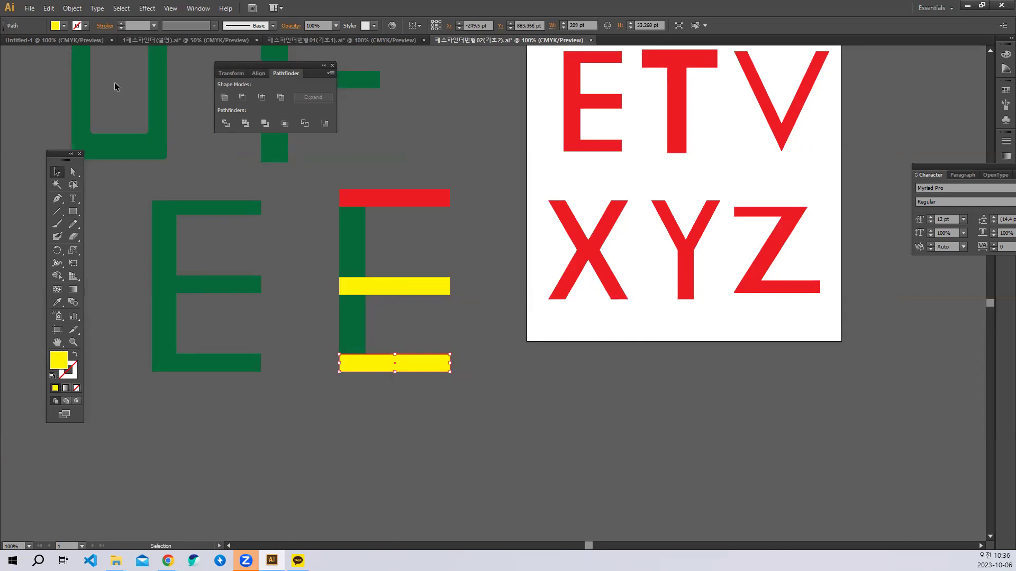
click(64, 25)
click(66, 43)
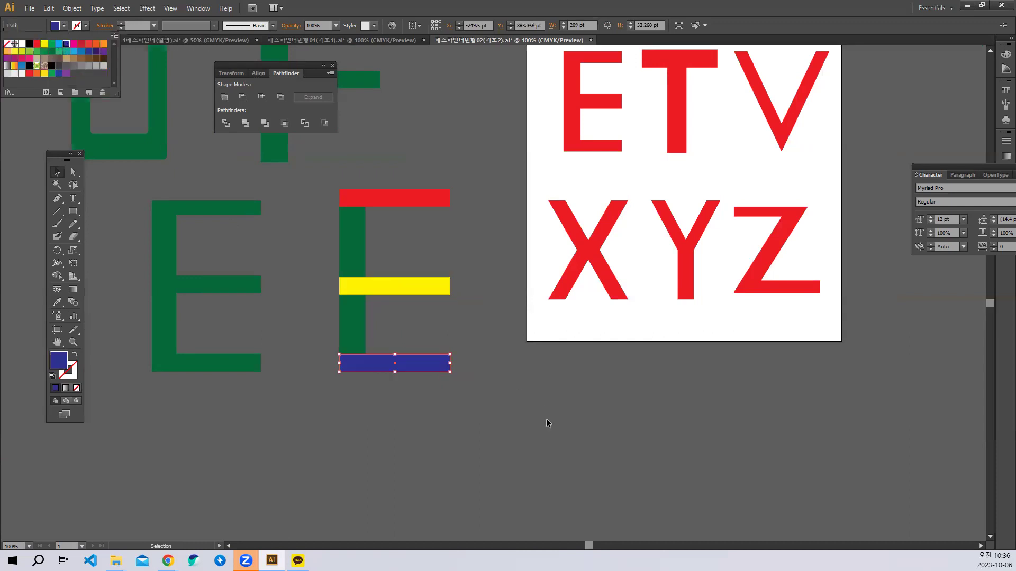
click(509, 380)
drag(421, 291, 420, 286)
Unite the green, red, yellow and blue bars of the second E into one shape.
click(356, 244)
click(391, 196)
click(421, 288)
click(417, 364)
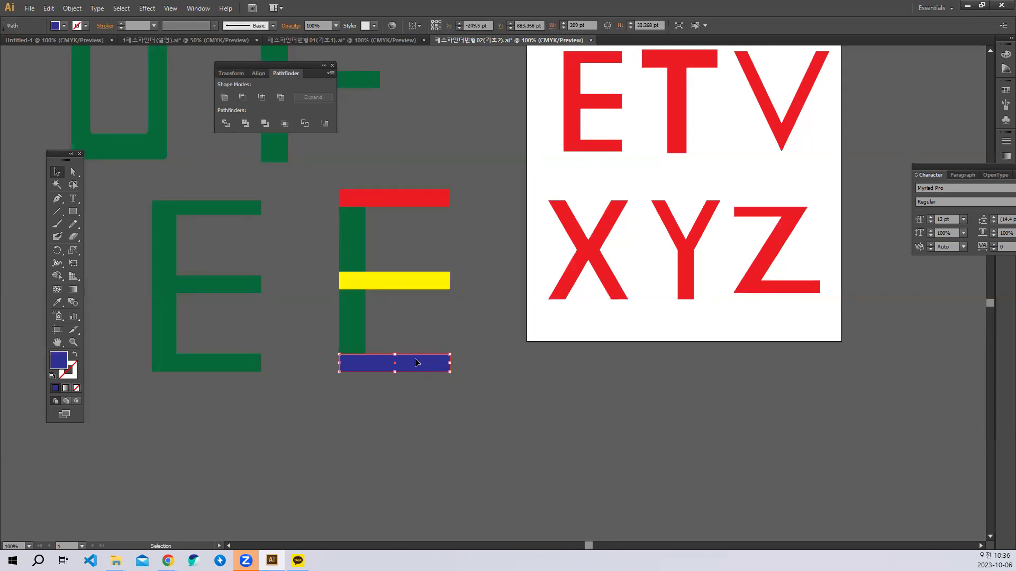
click(478, 425)
drag(334, 188, 334, 189)
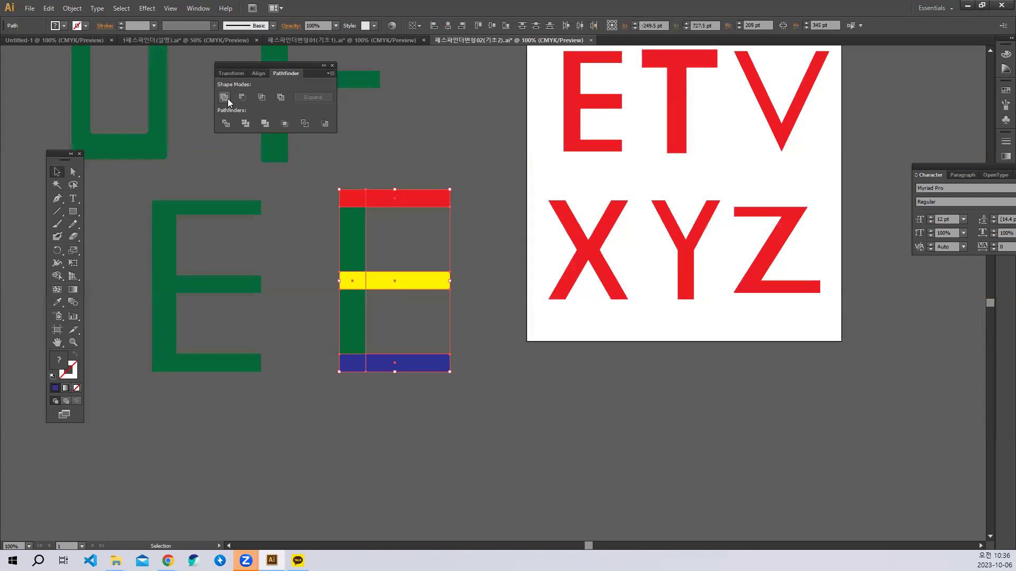
click(224, 98)
Draw a blue rectangle about 220 by 293 pt below the green O as the base of a T.
drag(667, 311, 385, 326)
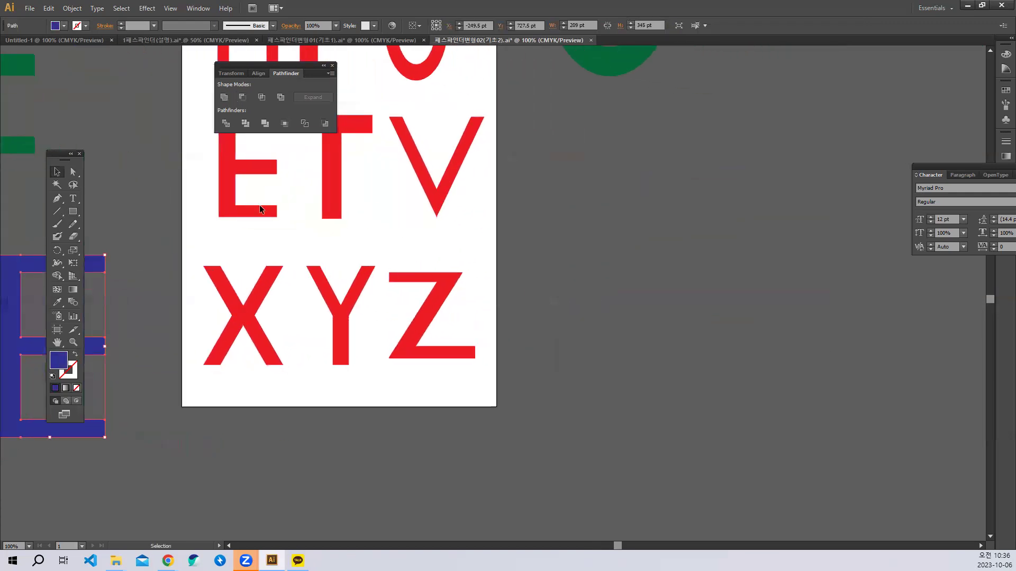
drag(380, 275, 385, 312)
click(75, 212)
drag(554, 153, 671, 309)
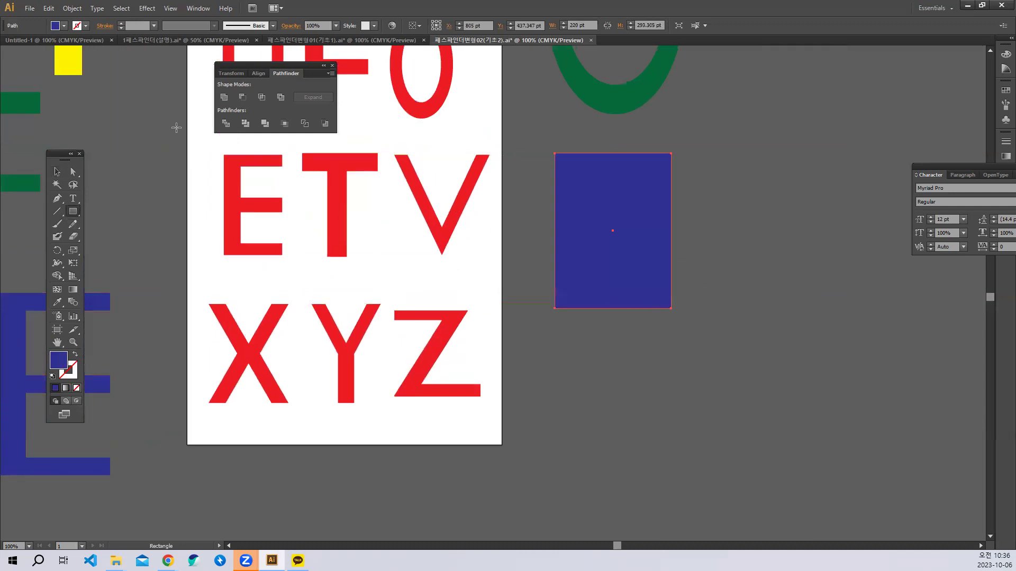
Duplicate the blue rectangle toward its lower left, overlapping the original, and fill the copy with red.
key(v)
drag(596, 223, 531, 264)
click(64, 25)
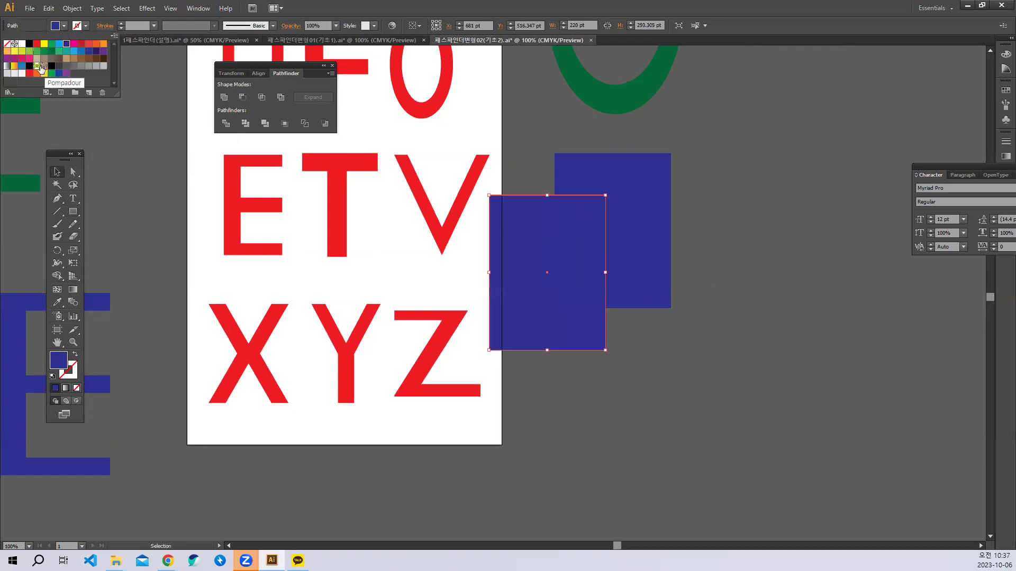
click(36, 44)
Duplicate the red rectangle level on the other side of the blue one, leaving a gap between the copies for the T's stem.
drag(571, 318, 691, 300)
shift+click(559, 306)
click(716, 422)
click(685, 294)
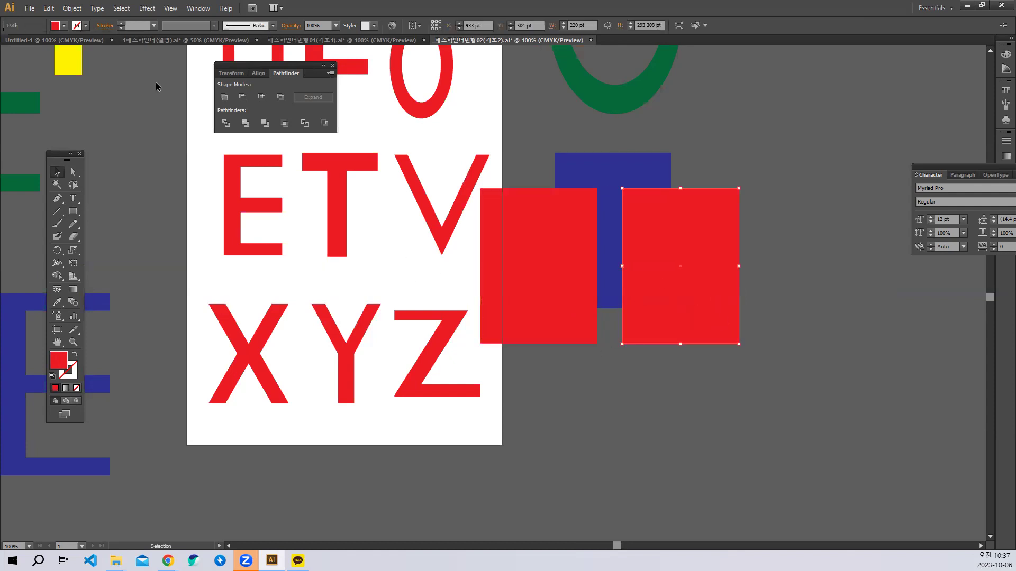
Fill the second rectangle copy, on the far side of the T's stem gap, with yellow.
click(64, 25)
click(45, 45)
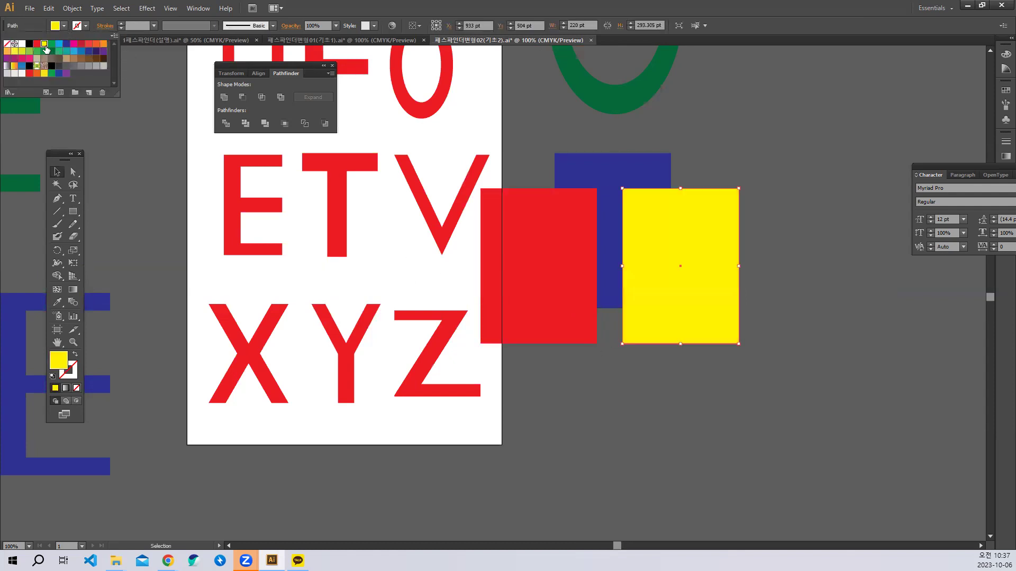
click(669, 392)
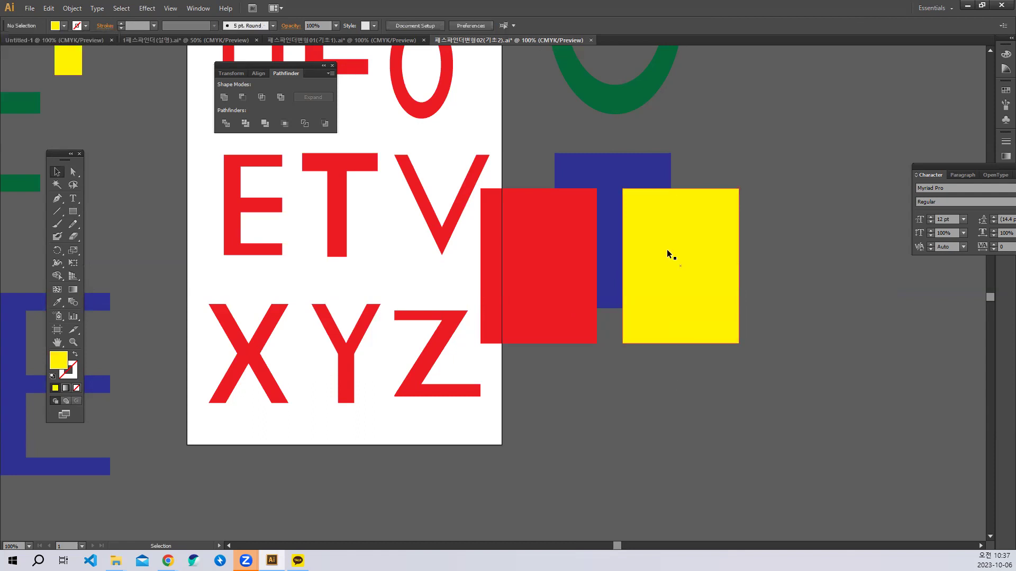
click(620, 173)
click(537, 263)
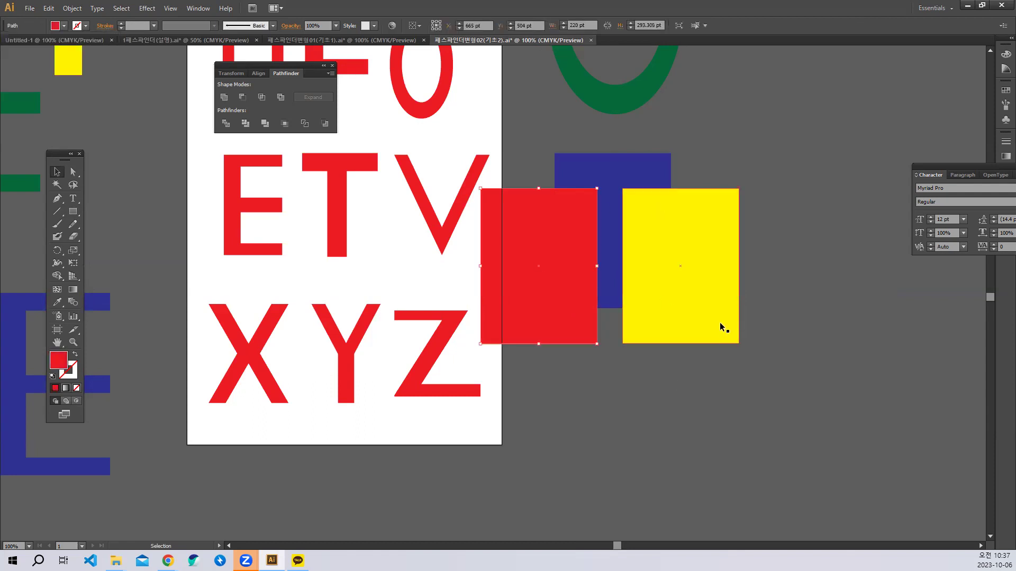
click(720, 323)
Subtract the red and yellow rectangles from the blue one with Minus Front to form the T.
drag(721, 386, 524, 180)
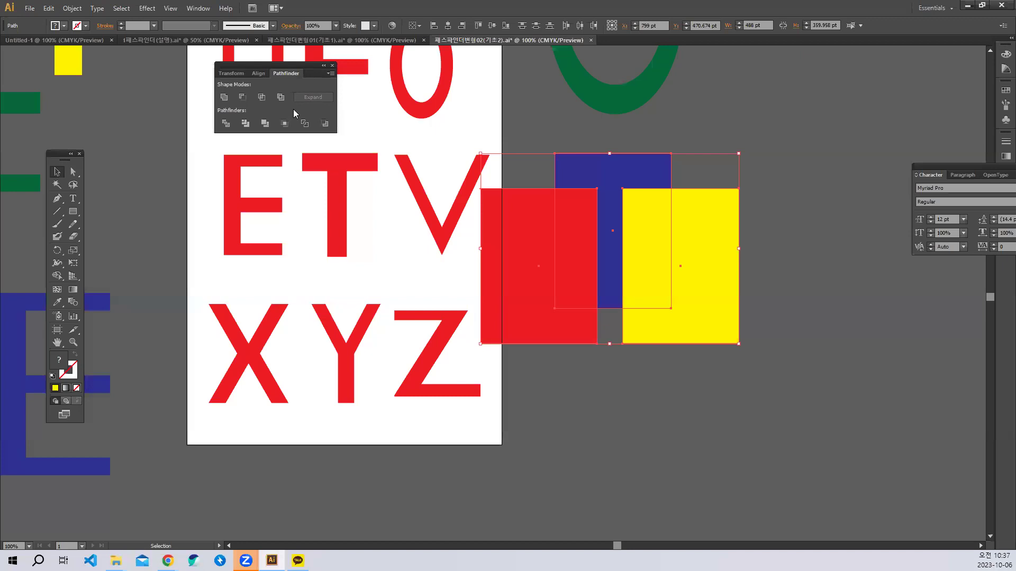
click(245, 99)
drag(608, 313, 560, 363)
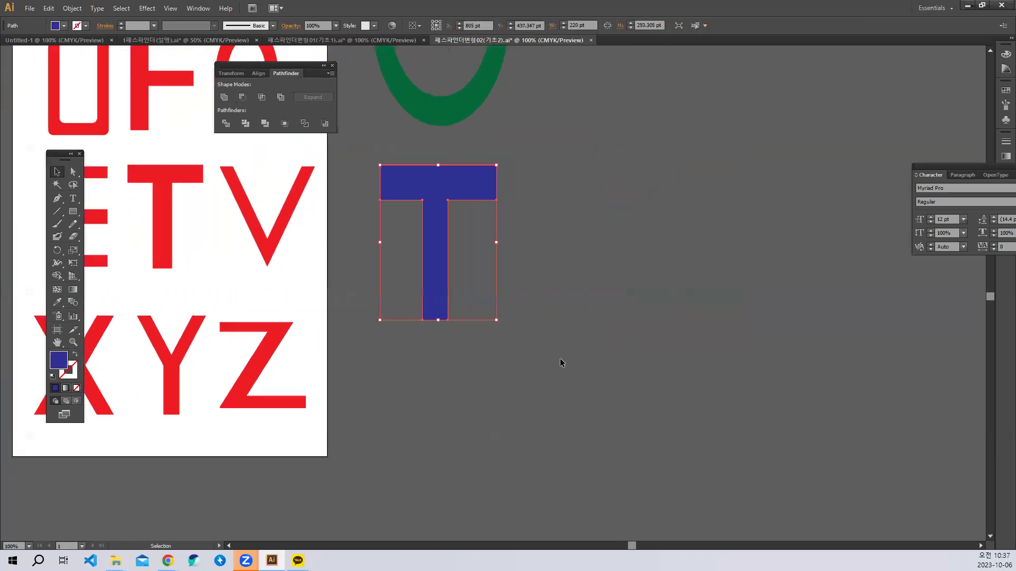
Draw a second T beside the first from a blue crossbar about 232 by 65 pt and a red stem about 58 by 279 pt.
click(74, 213)
drag(574, 145, 696, 179)
mouse_move(619, 145)
mouse_down()
mouse_move(633, 279)
mouse_move(650, 291)
mouse_up()
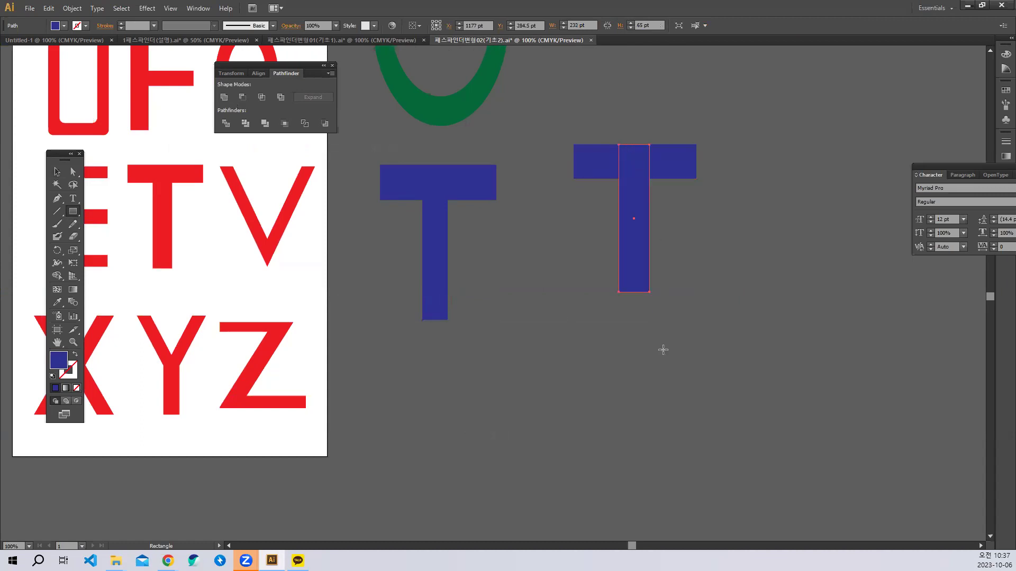
click(64, 25)
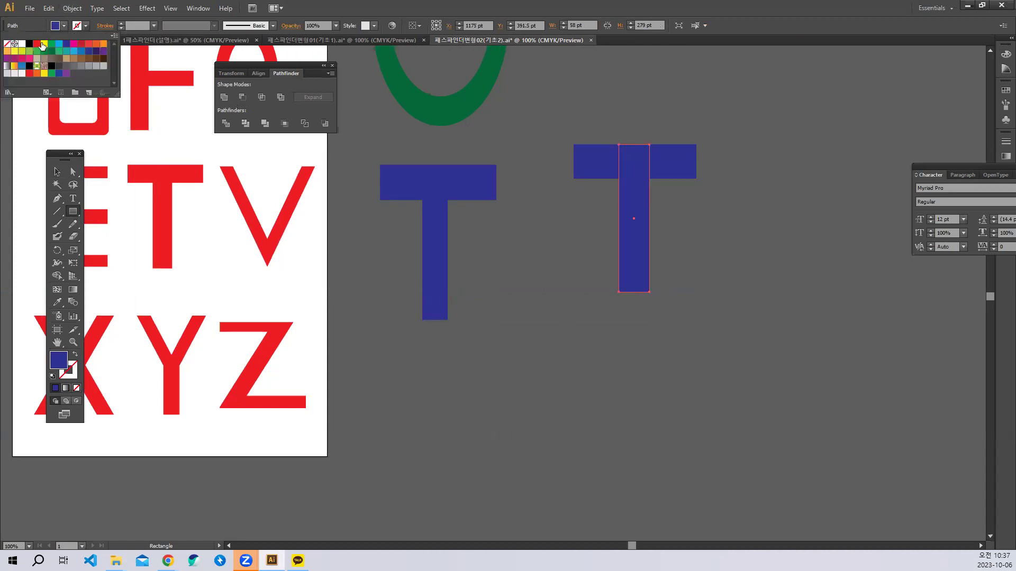
click(36, 43)
click(587, 281)
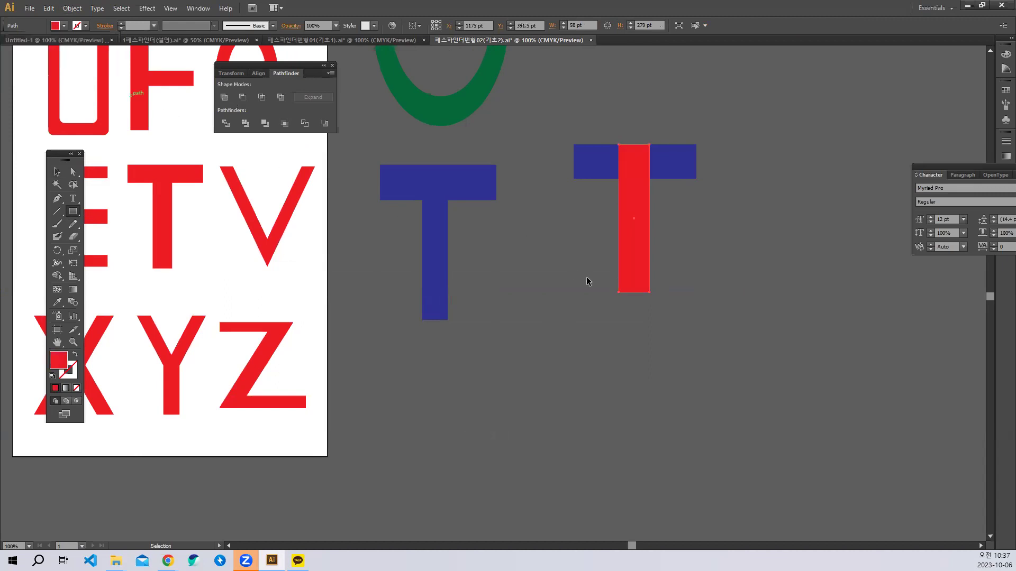
Unite the blue crossbar and red stem into a single T shape.
click(58, 170)
drag(584, 109, 622, 207)
click(237, 100)
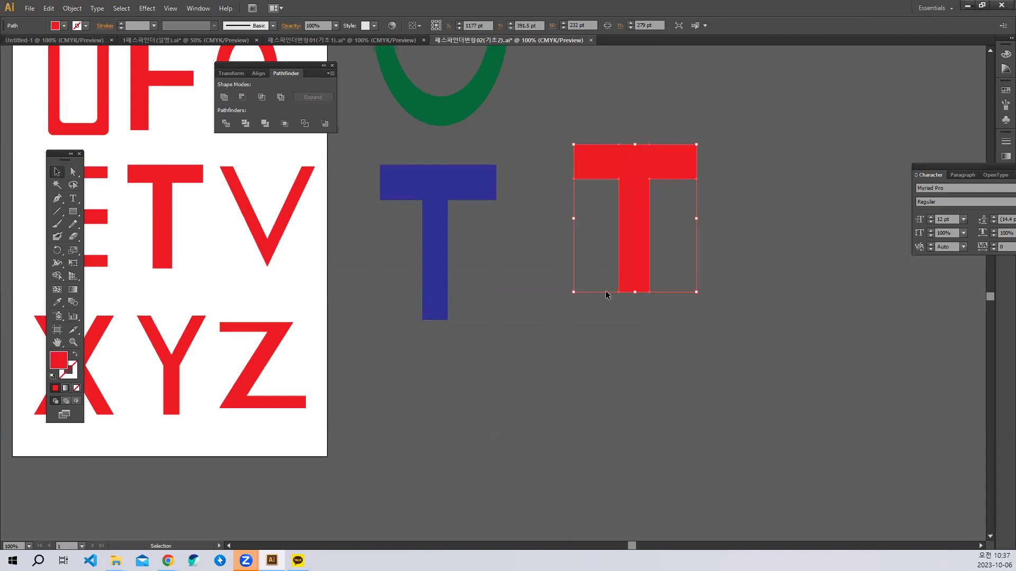
click(542, 231)
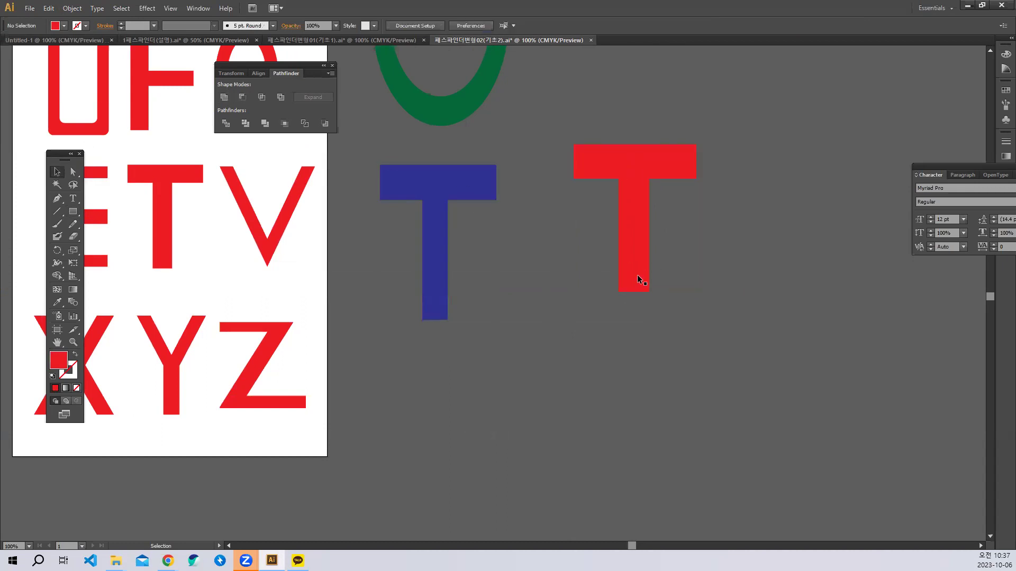
Draw a red triangle about 272 by 235.5 pt below the blue T with the Polygon tool.
drag(362, 331, 509, 319)
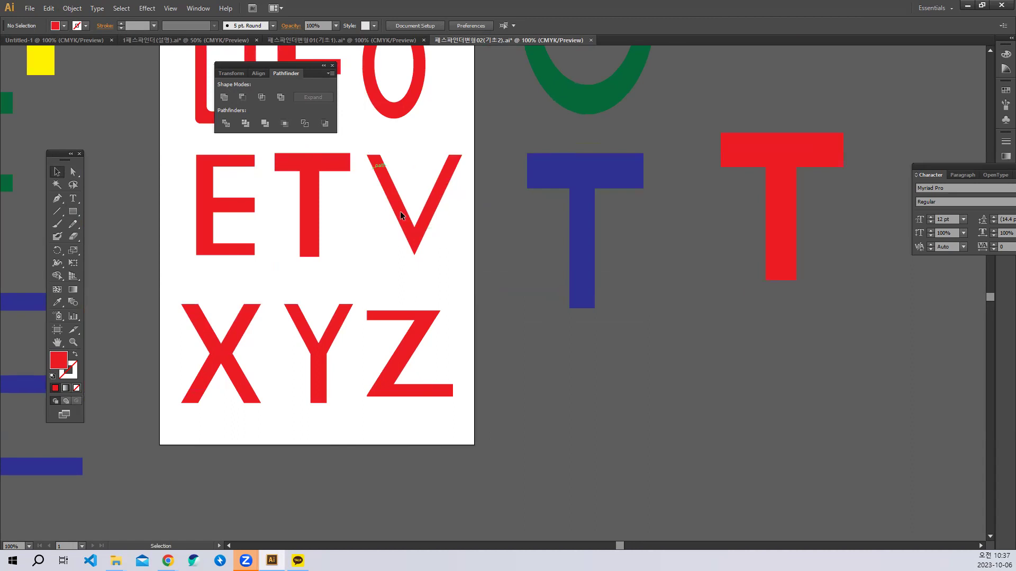
drag(446, 182, 304, 203)
click(73, 211)
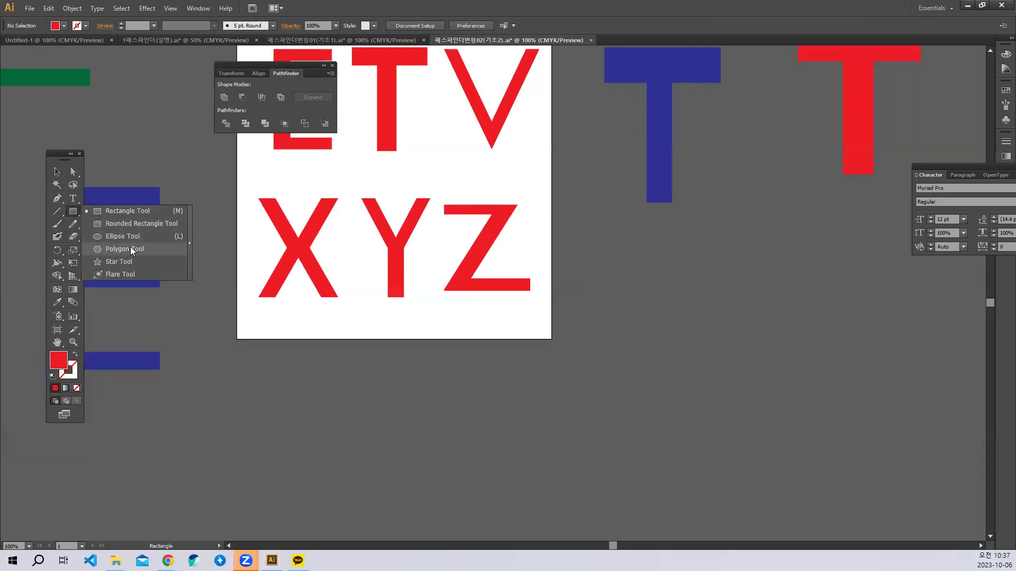
click(132, 249)
drag(701, 316, 773, 357)
key(Down)
key(Down)
key(Down)
click(52, 174)
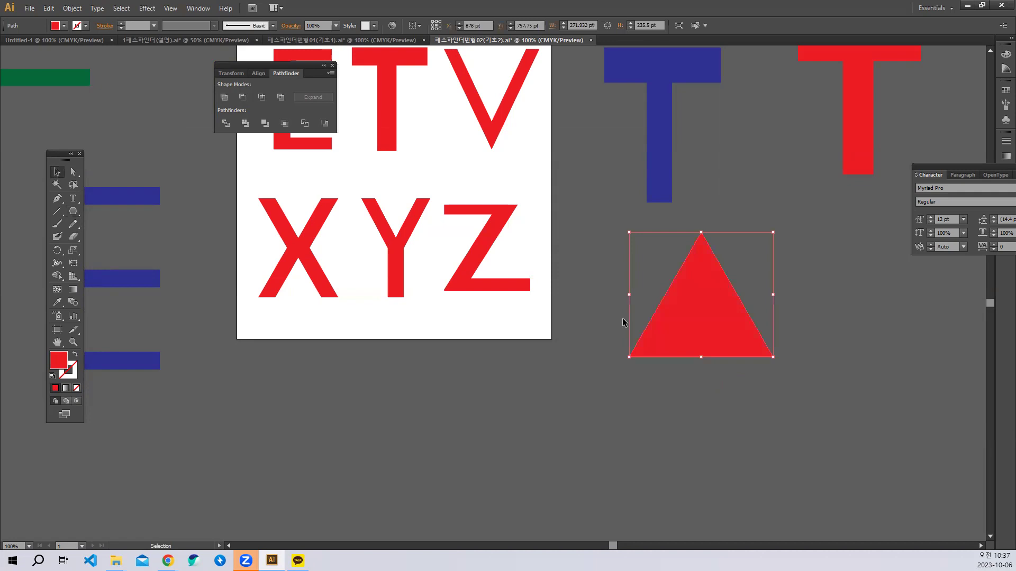
Turn the red triangle upside down and move it farther below the blue T.
drag(624, 231, 763, 340)
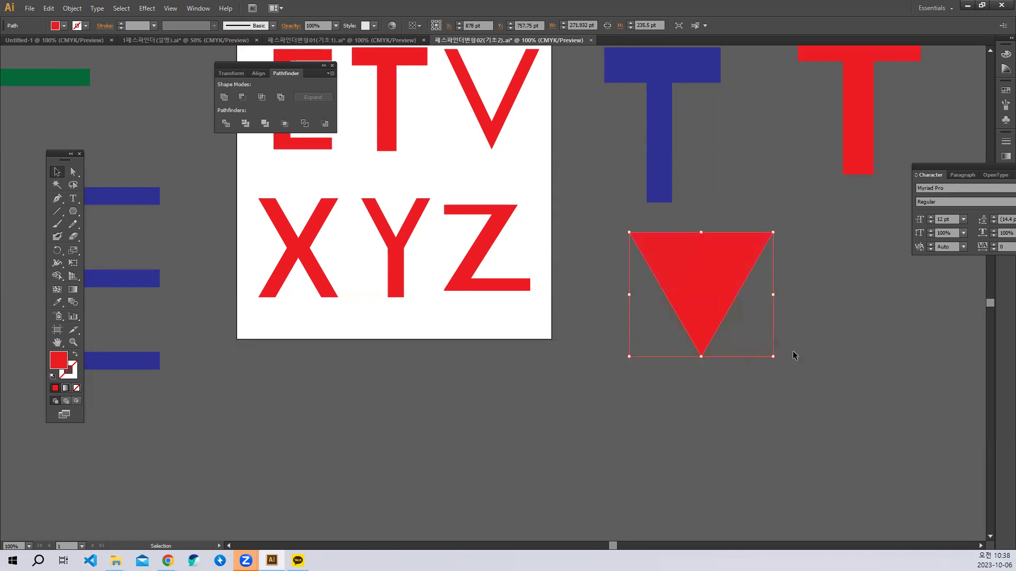
scroll(741, 344, down, 2)
scroll(601, 224, right, 3)
click(719, 255)
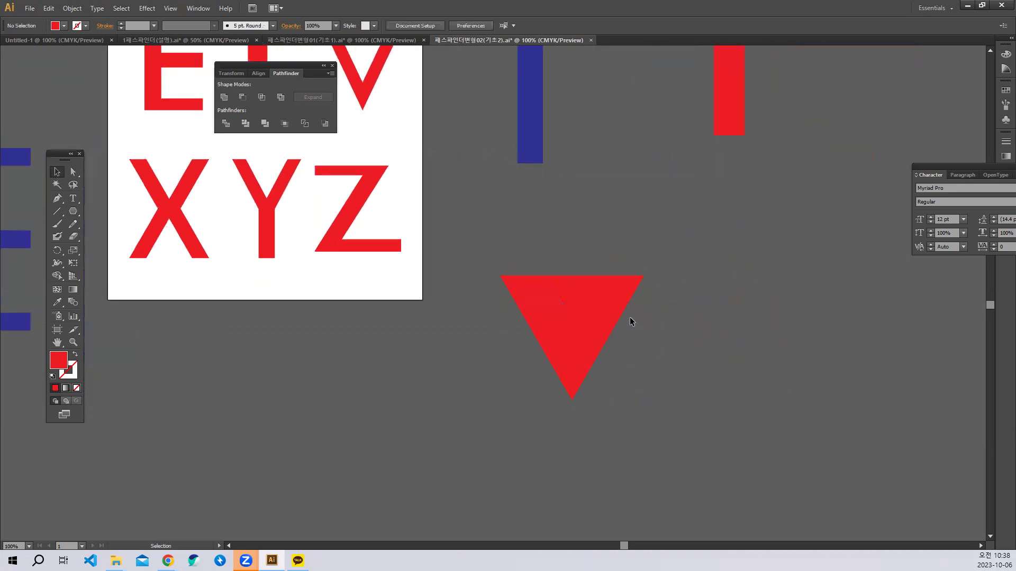
Duplicate the inverted triangle straight up, overlapping the original, and fill the copy with dark green.
drag(588, 322, 585, 296)
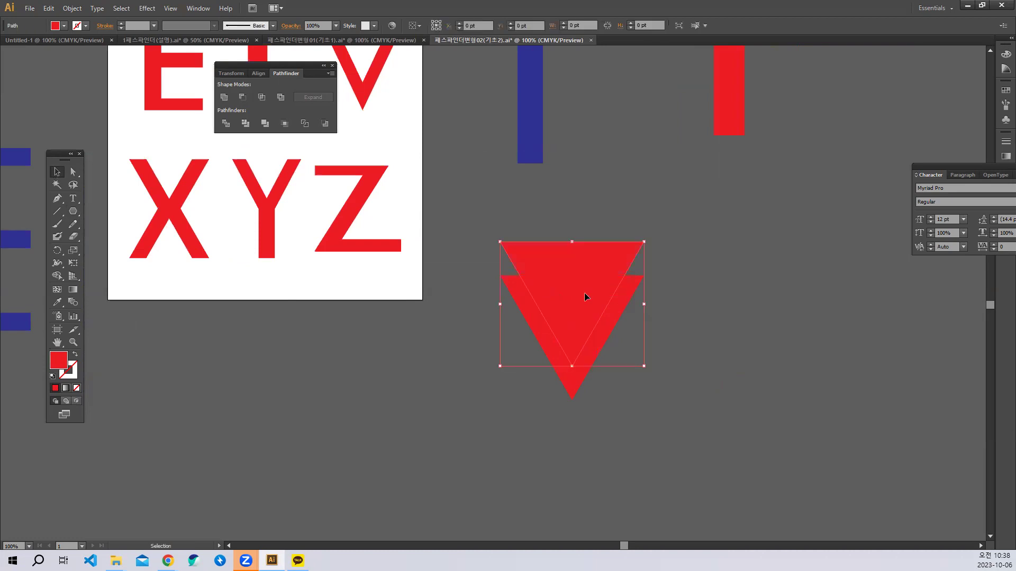
click(64, 28)
click(52, 51)
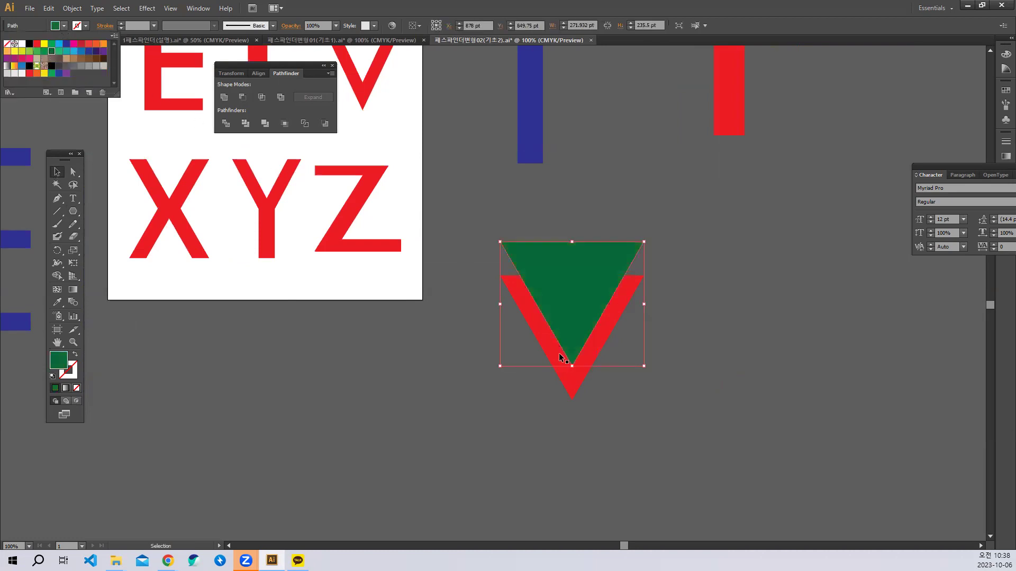
click(691, 407)
click(691, 408)
Increase the vertical offset between the green and red triangles to thicken the V's strokes.
drag(605, 338, 509, 420)
drag(595, 282, 545, 311)
click(710, 398)
Subtract the green triangle from the red one with Minus Front to form the V.
drag(665, 411, 483, 255)
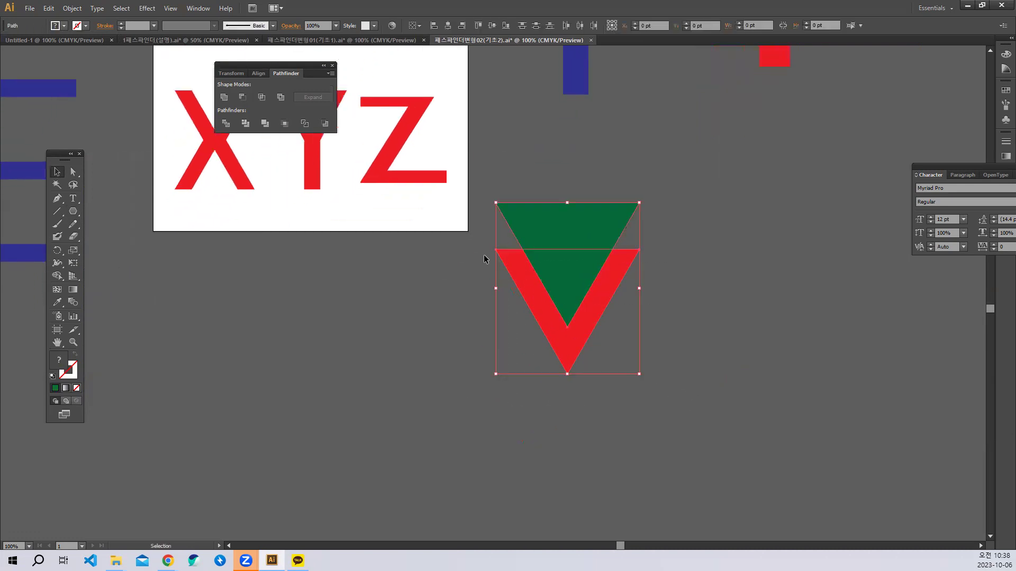
click(242, 98)
click(422, 394)
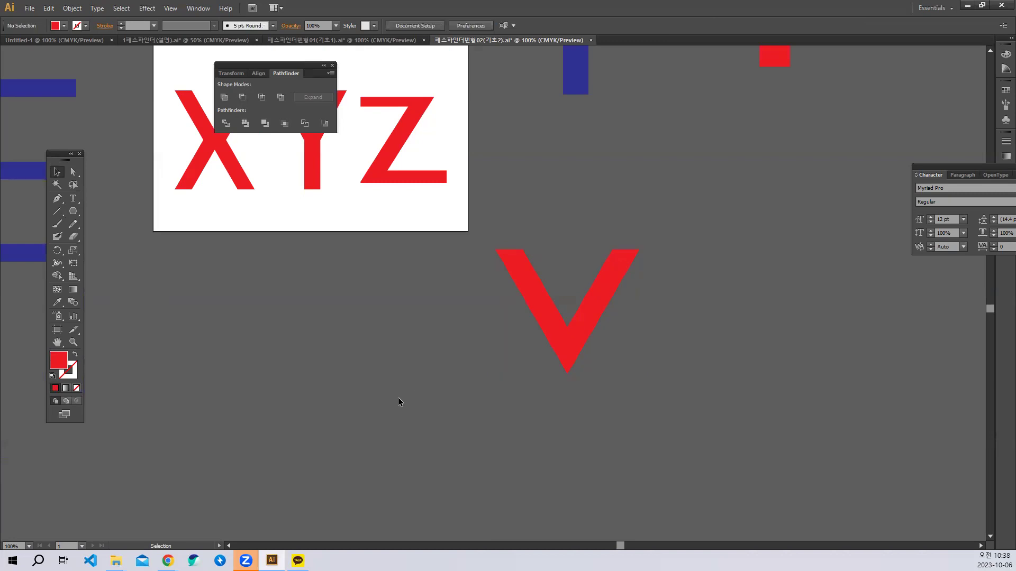
Draw a red hexagon about 357 by 309 pt below the artboard with the Polygon tool as the base of an X.
drag(431, 413, 511, 426)
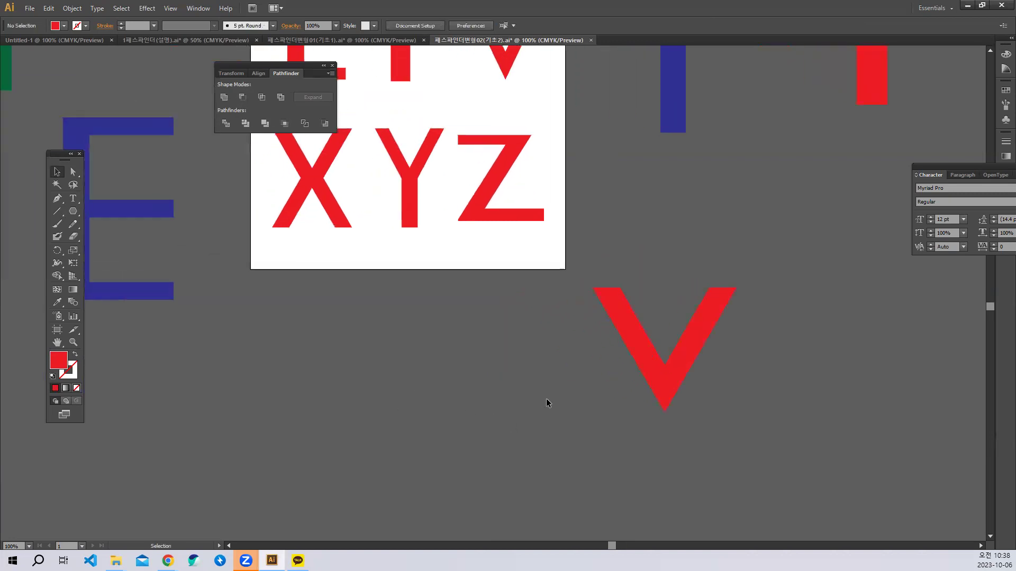
drag(435, 379, 532, 195)
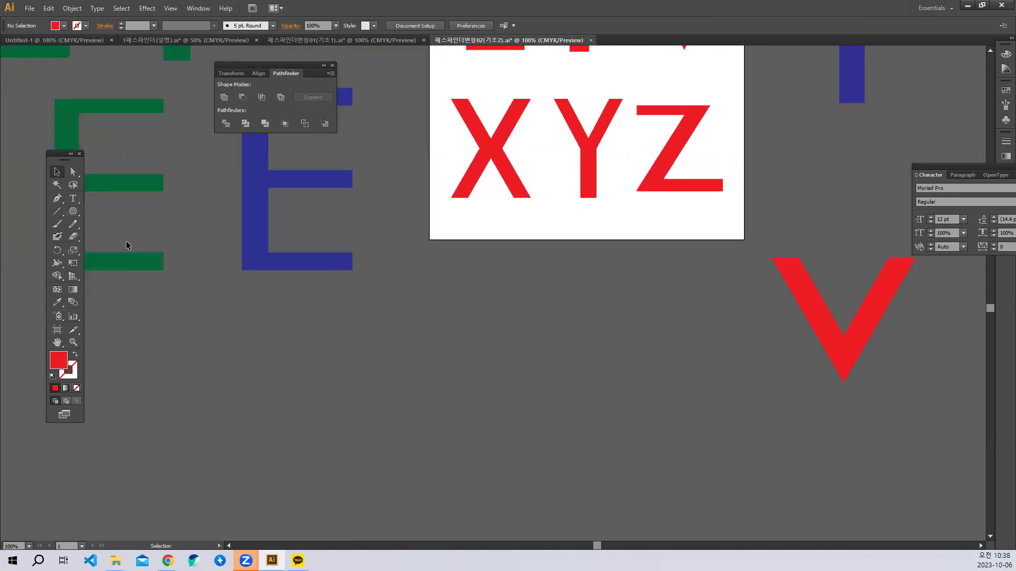
drag(71, 213, 122, 250)
drag(425, 311, 473, 394)
key(Up)
key(Up)
key(Up)
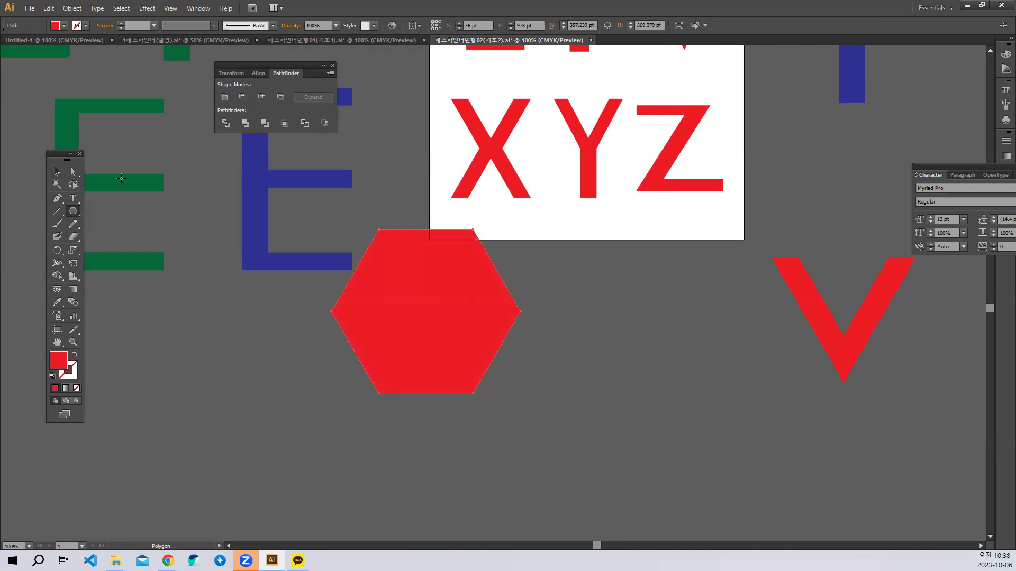
click(63, 175)
Move the hexagon clear of the artboard, duplicate it a little to the right, and fill the copy with green.
scroll(519, 357, right, 1)
drag(374, 295, 479, 377)
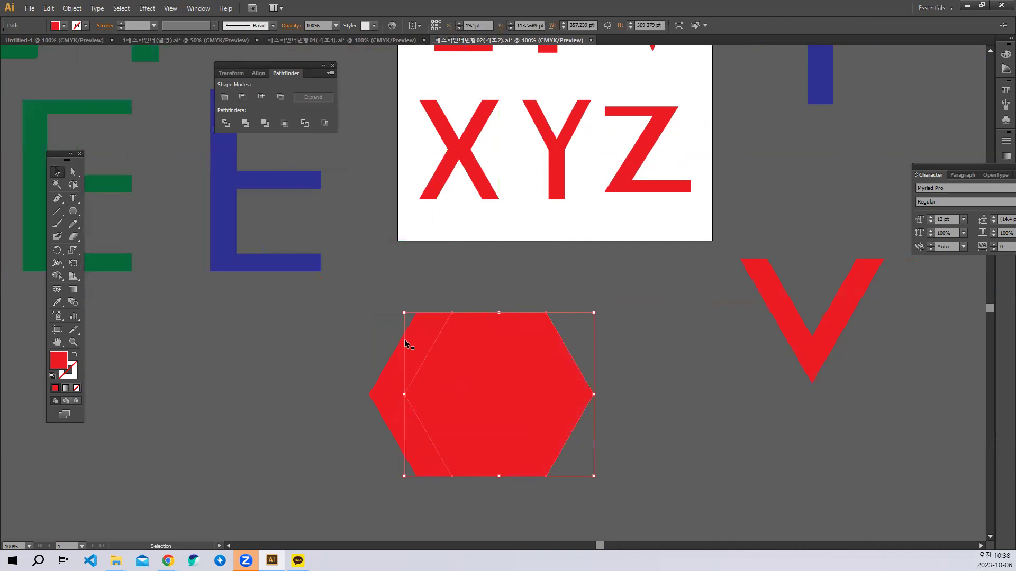
click(64, 25)
click(44, 52)
click(302, 390)
Subtract the green hexagon from the red one with Minus Front to leave a red chevron.
click(307, 329)
drag(308, 324, 459, 361)
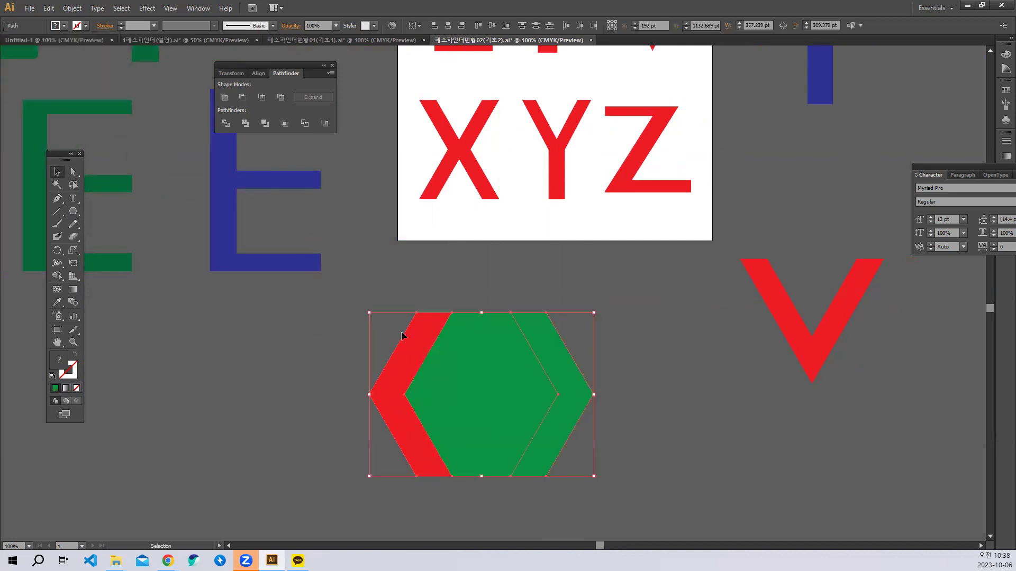
click(243, 96)
click(512, 344)
Duplicate the red chevron level to its left and mirror the copy so it points at the original.
scroll(510, 339, down, 2)
scroll(510, 339, left, 3)
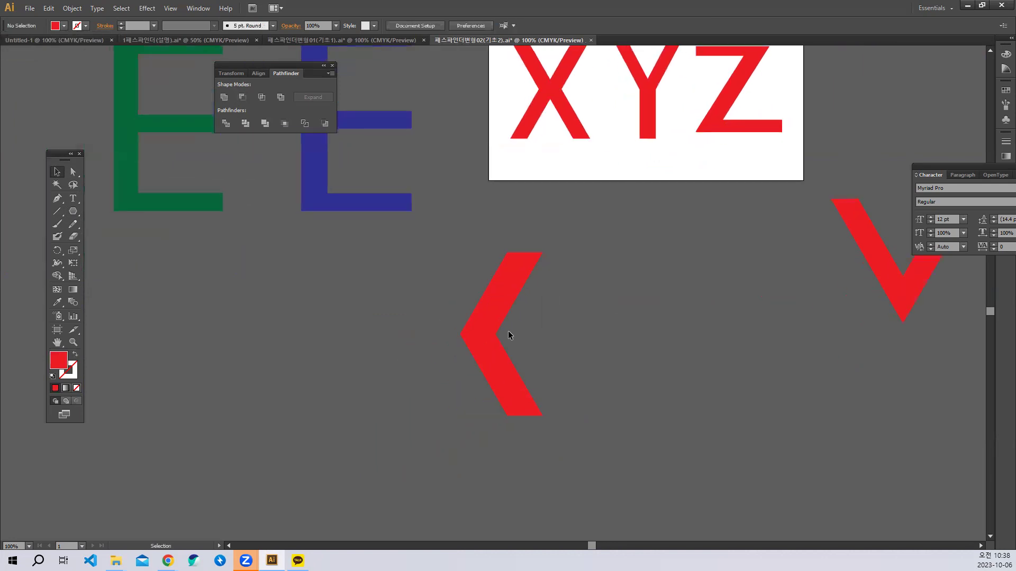
drag(485, 321, 385, 321)
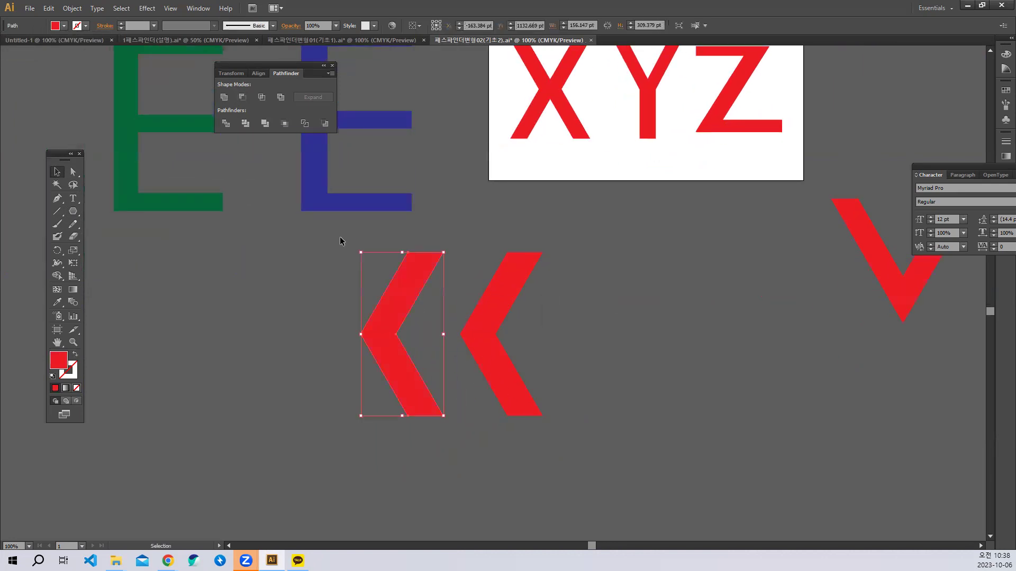
drag(354, 248, 453, 408)
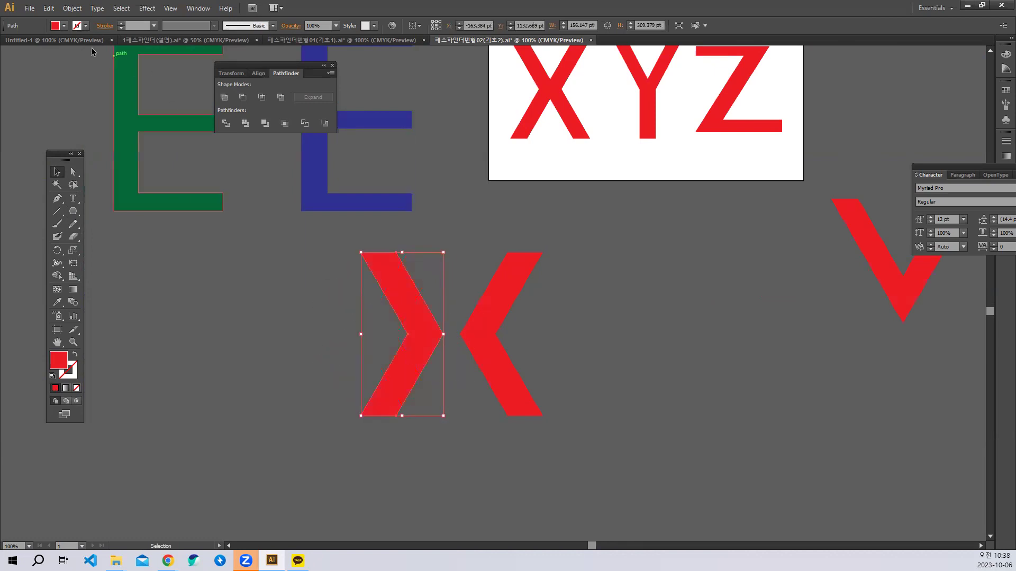
Fill the mirrored chevron with dark green and move it right until its tip overlaps the red chevron's tip.
click(64, 26)
click(53, 53)
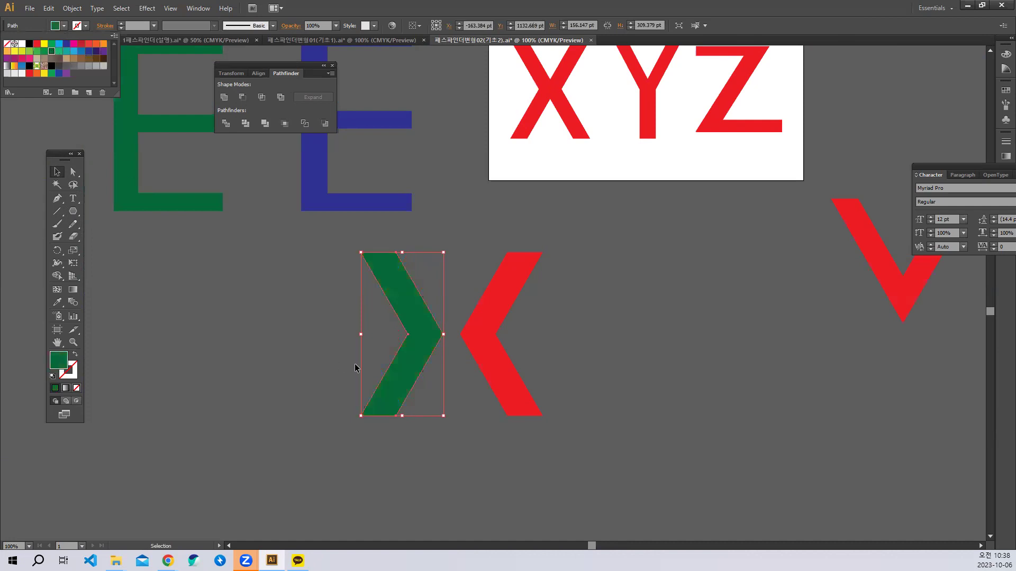
click(334, 359)
click(370, 355)
Unite the green and red chevrons into a single X shape.
drag(414, 350, 324, 263)
click(666, 426)
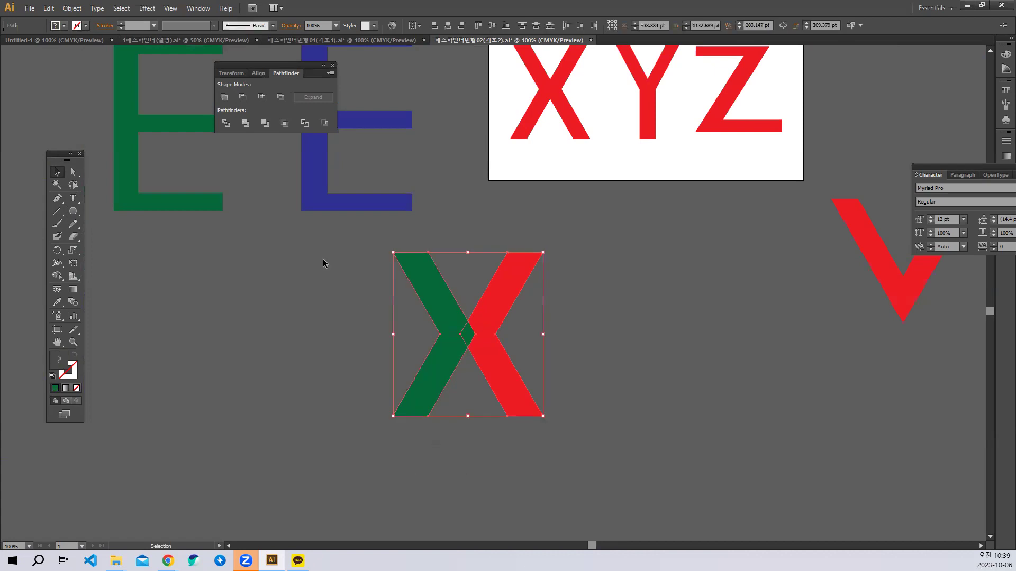
click(224, 99)
Draw a dark green triangle about 273 by 237 pt between the X and the V, and turn it upside down.
drag(605, 348, 496, 300)
scroll(510, 336, right, 1)
scroll(416, 165, up, 1)
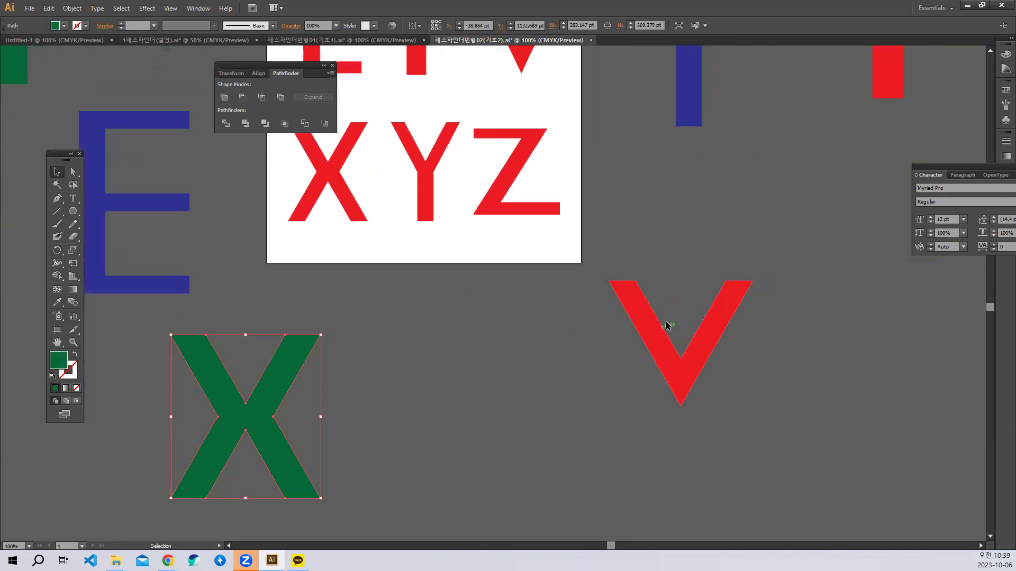
scroll(537, 347, down, 3)
scroll(548, 276, left, 1)
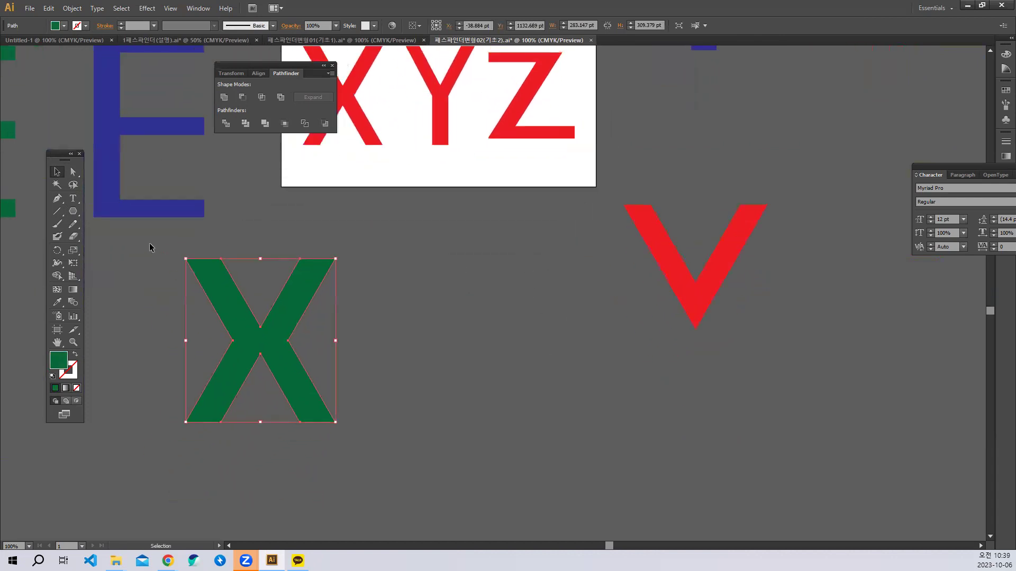
click(73, 211)
drag(465, 303, 537, 345)
key(Down)
key(Down)
click(57, 173)
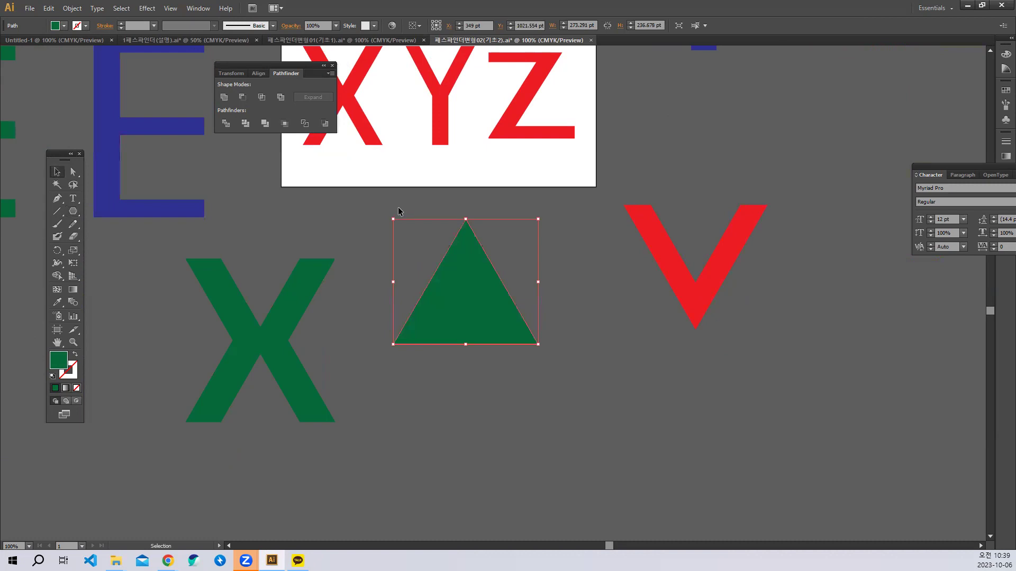
drag(389, 214, 530, 367)
Duplicate the inverted green triangle straight up, overlapping the original, and fill the copy with red.
click(530, 366)
drag(458, 306, 458, 265)
click(37, 44)
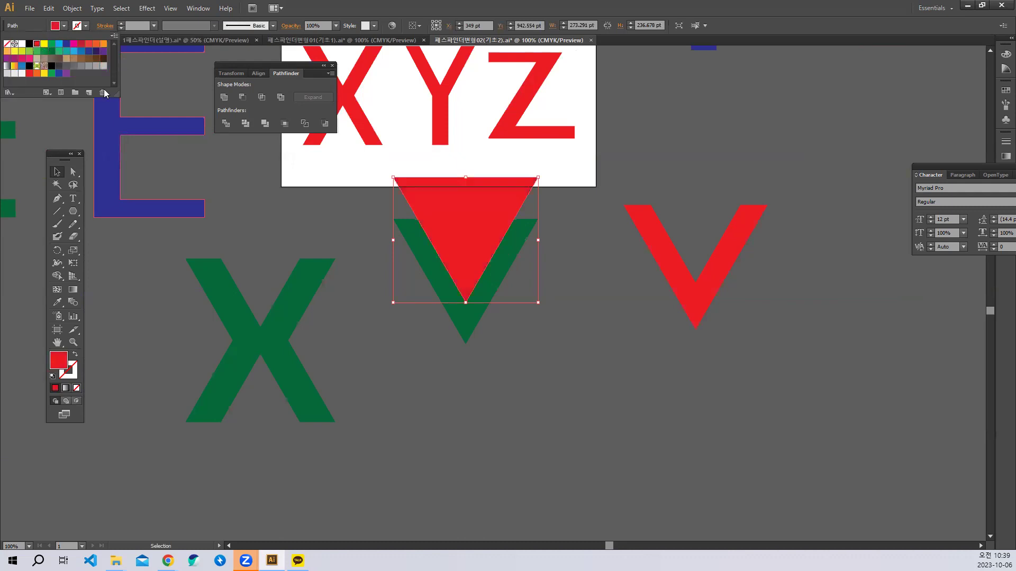
key(Escape)
Subtract the red triangle from the green one with Minus Front to form the Y's upper arms.
shift+click(435, 265)
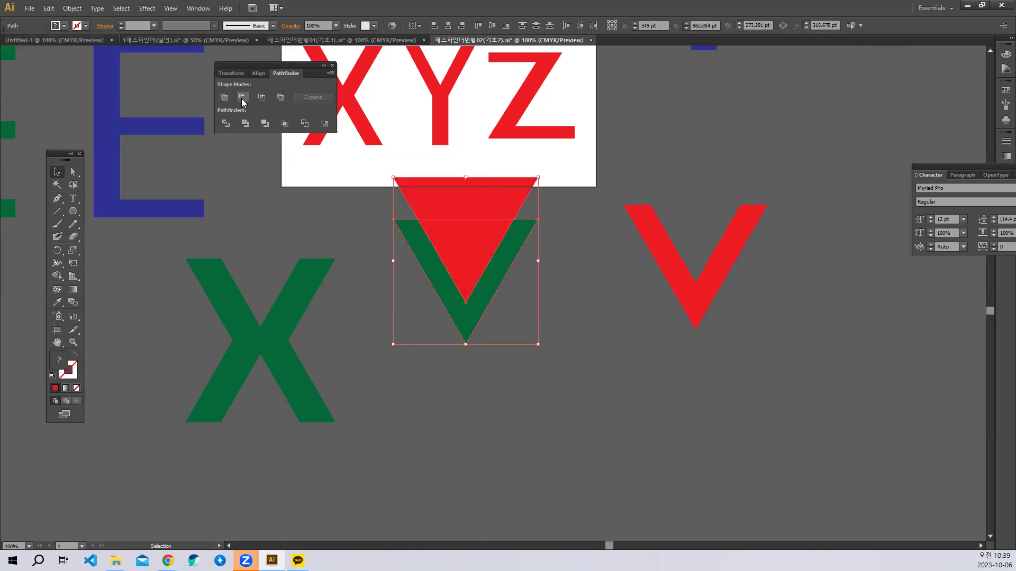
click(242, 98)
Draw a dark green rectangle about 60 by 297 pt as the Y's stem and center it under the green V-shaped arms.
drag(76, 213, 89, 209)
drag(448, 314, 483, 469)
click(55, 173)
drag(465, 387, 466, 392)
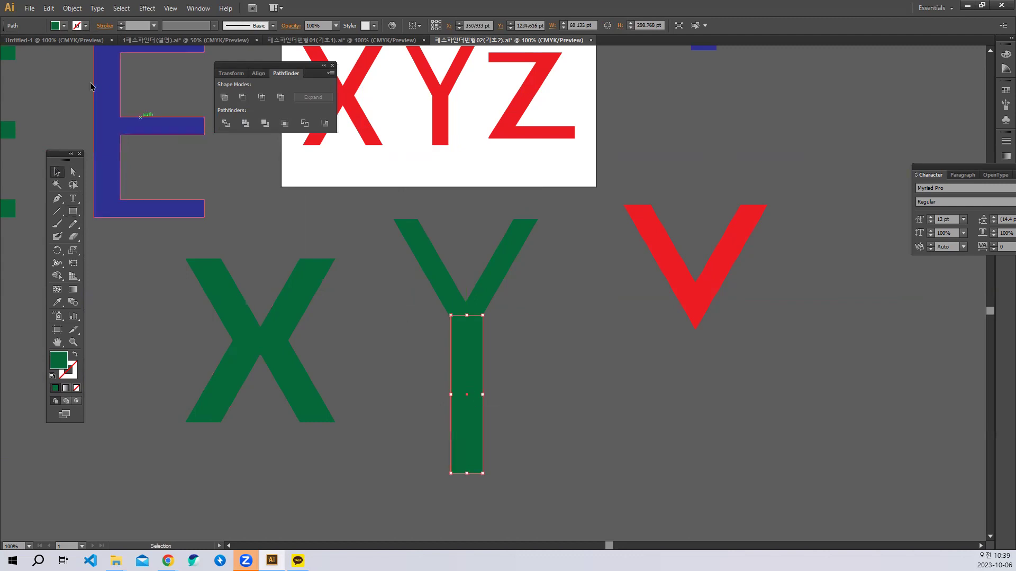
Fill the Y's stem with red and narrow it from its right edge to match the arms' thickness.
click(64, 26)
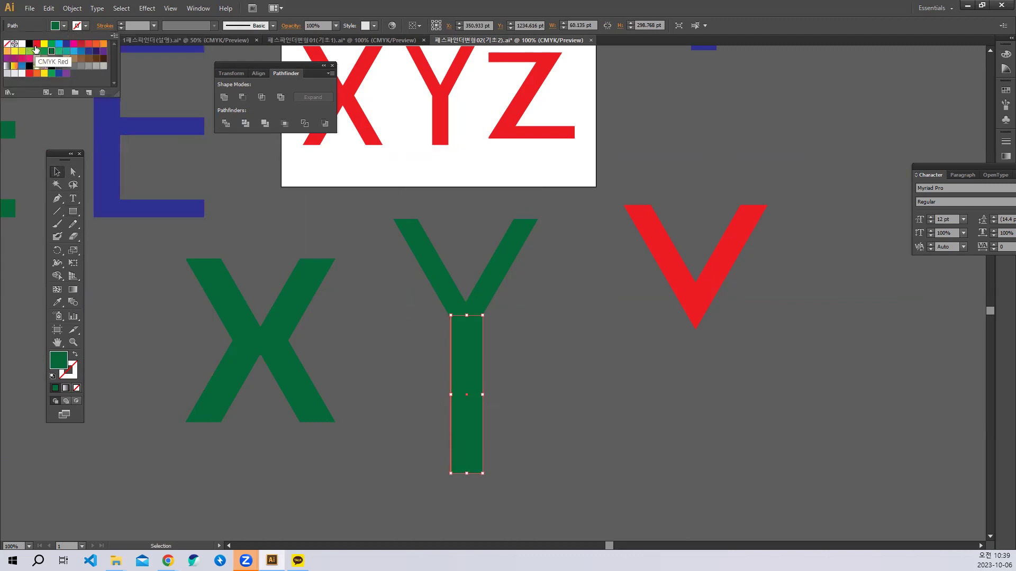
click(45, 45)
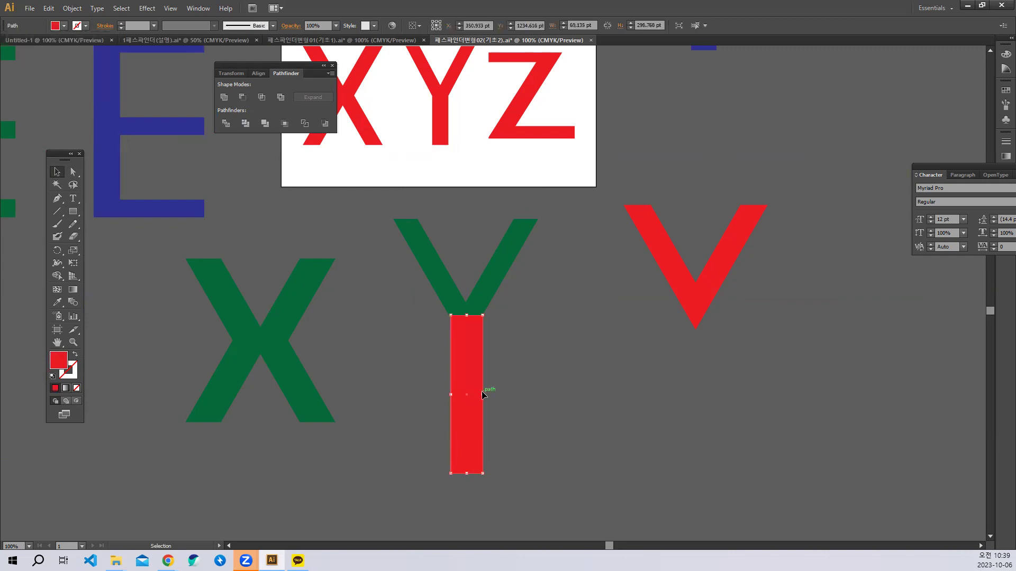
drag(483, 393, 477, 394)
click(495, 385)
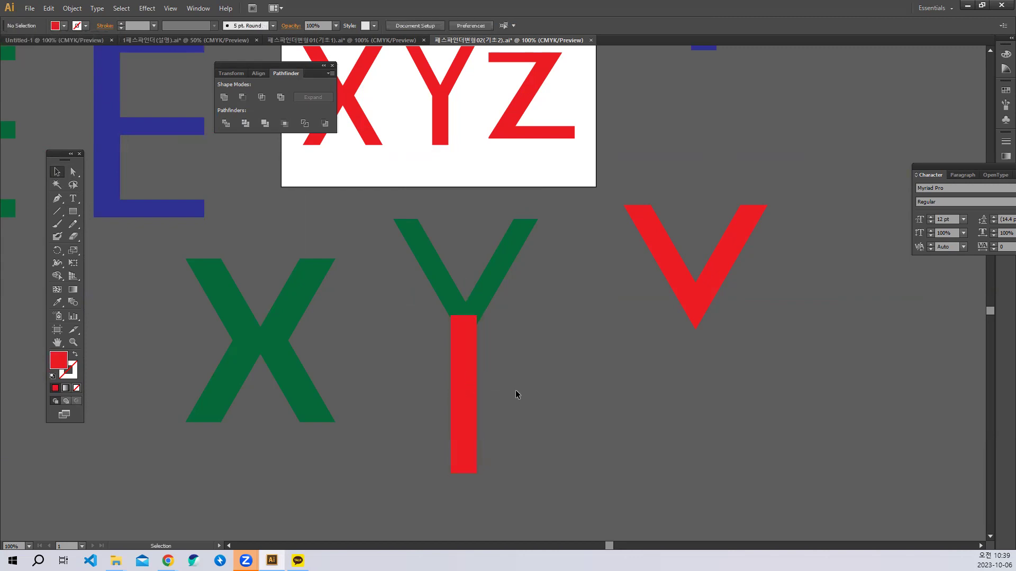
Center the red stem beneath the green arms, overlapping their junction, and unite both shapes into a single Y.
drag(461, 388, 385, 271)
click(493, 395)
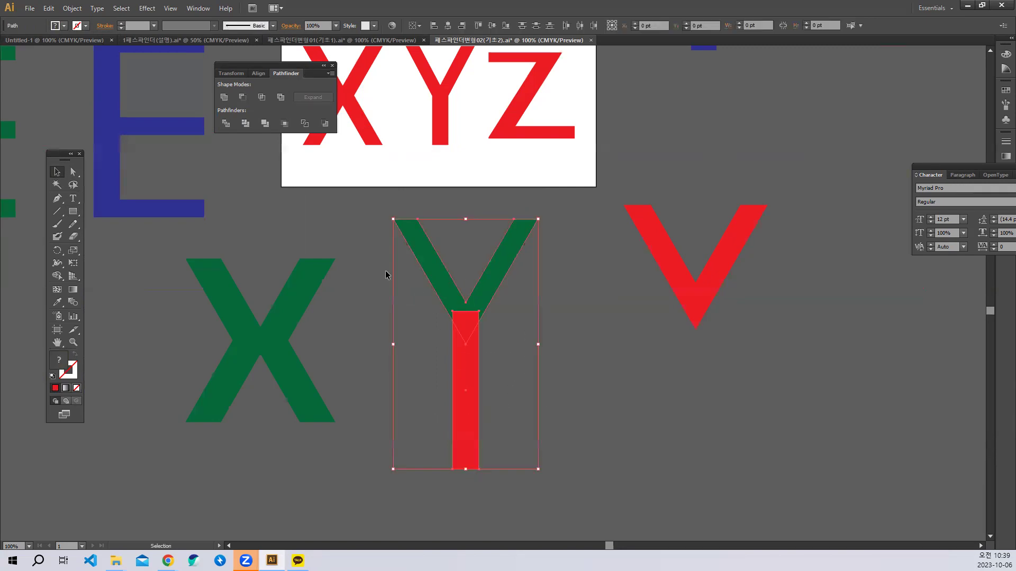
click(224, 97)
click(635, 376)
Draw a red rectangle about 289 by 404 pt to the right of the V as the base of the Z.
drag(635, 377, 479, 462)
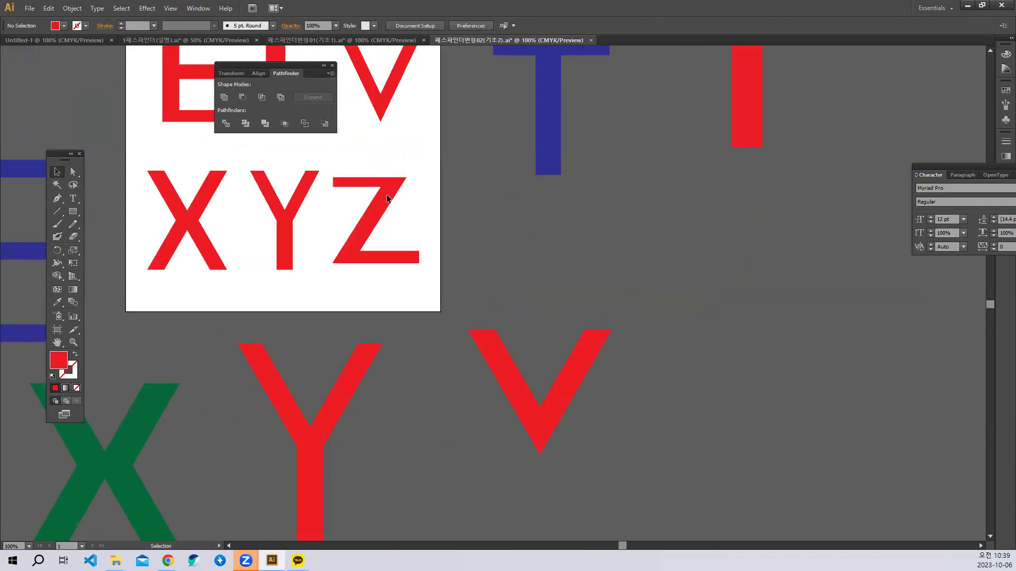
drag(499, 297, 355, 222)
click(73, 211)
drag(597, 158, 750, 370)
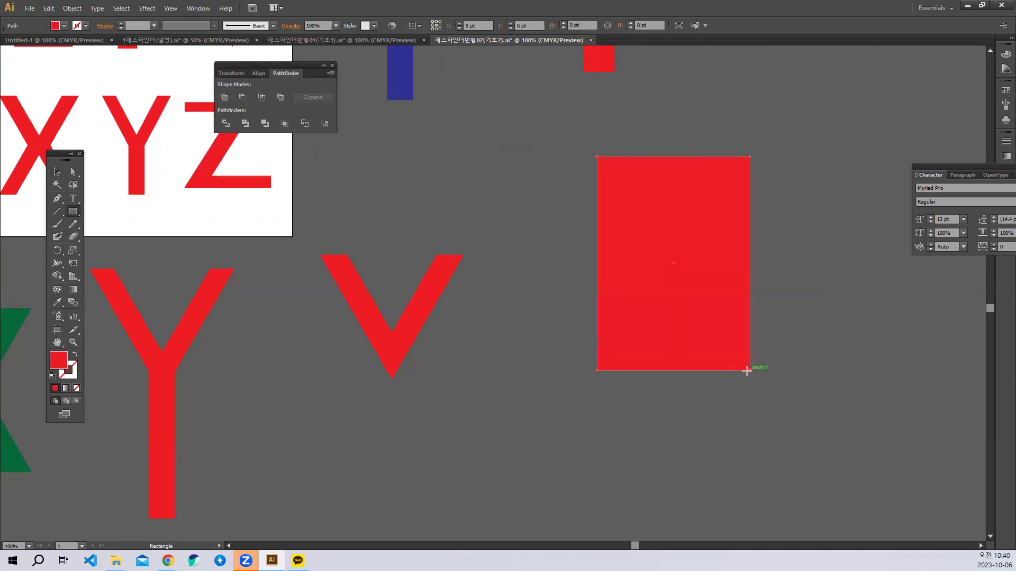
Draw a red triangle about 268 by 232 pt above the V and move it over the right side of the Z's rectangle.
drag(73, 215, 102, 248)
drag(431, 173, 503, 214)
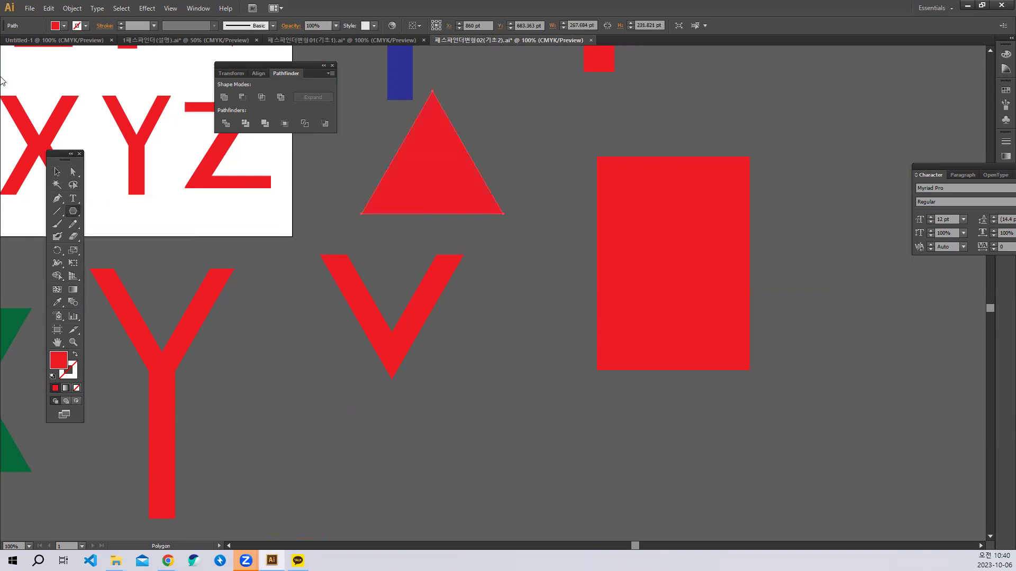
click(54, 176)
drag(407, 197, 733, 276)
key(space)
drag(817, 337, 742, 323)
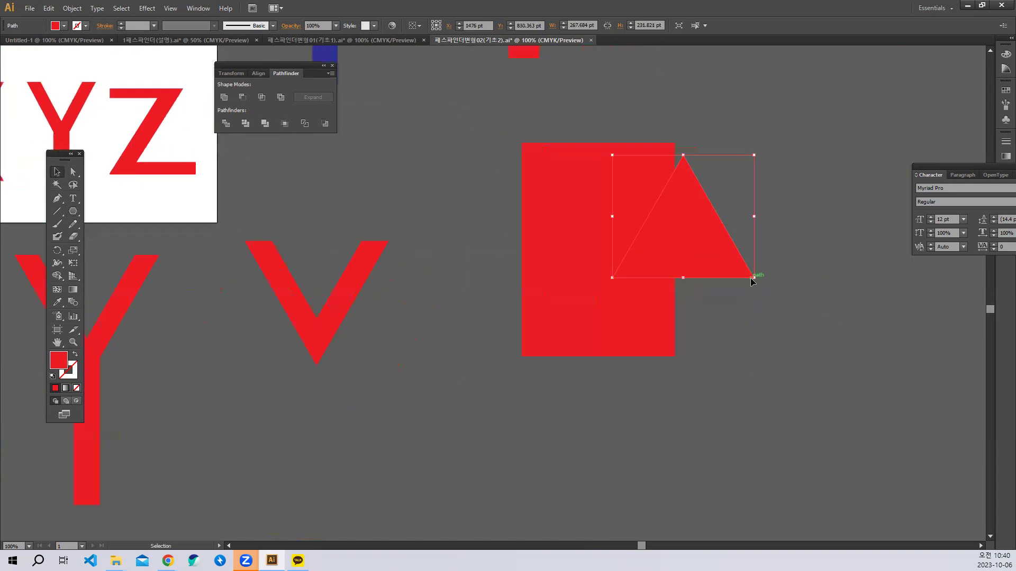
Enlarge the triangle to about 398 by 366 pt with its apex at the rectangle's upper-right corner, and fill it with dark green.
drag(754, 277, 823, 332)
mouse_move(738, 312)
mouse_down()
mouse_move(723, 300)
mouse_move(723, 309)
mouse_up()
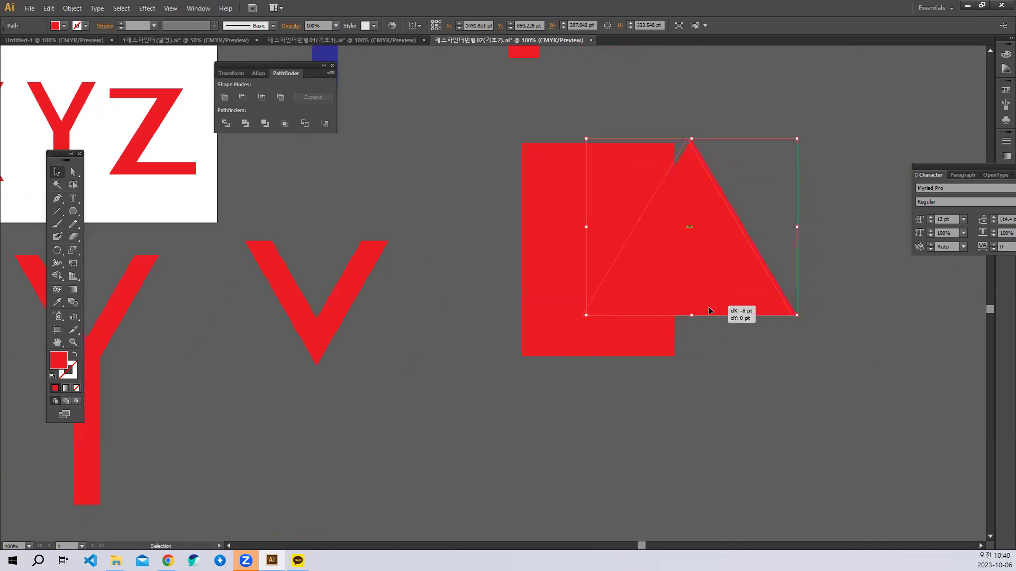
click(64, 26)
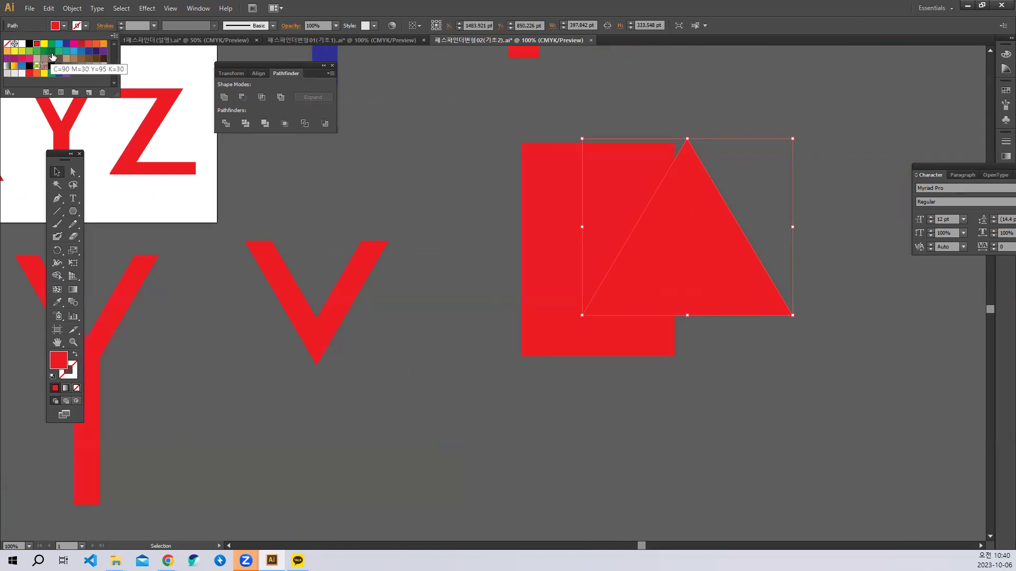
click(51, 50)
click(810, 411)
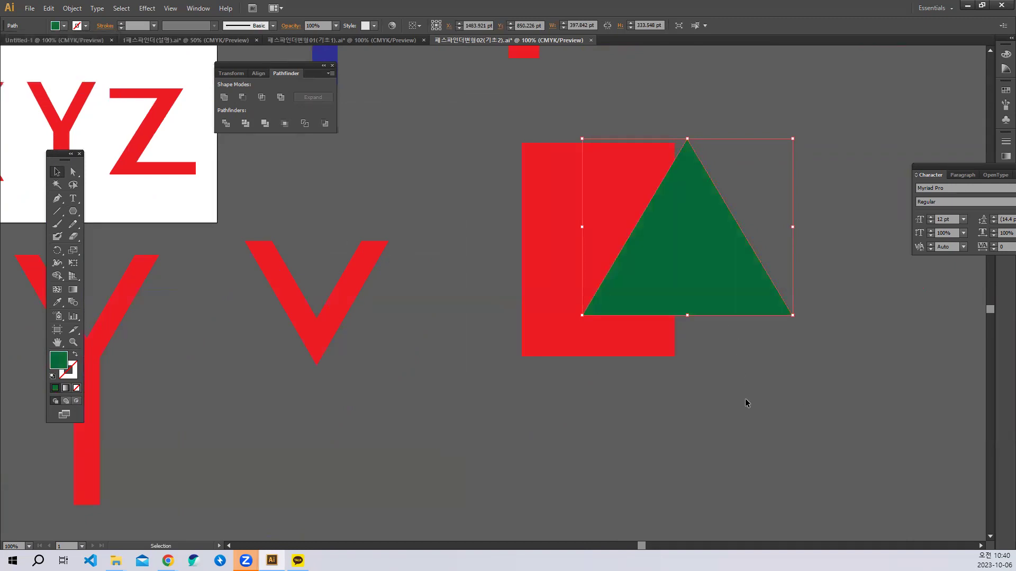
mouse_move(688, 317)
mouse_down()
mouse_move(712, 297)
mouse_move(676, 328)
mouse_move(677, 317)
mouse_move(679, 333)
mouse_up()
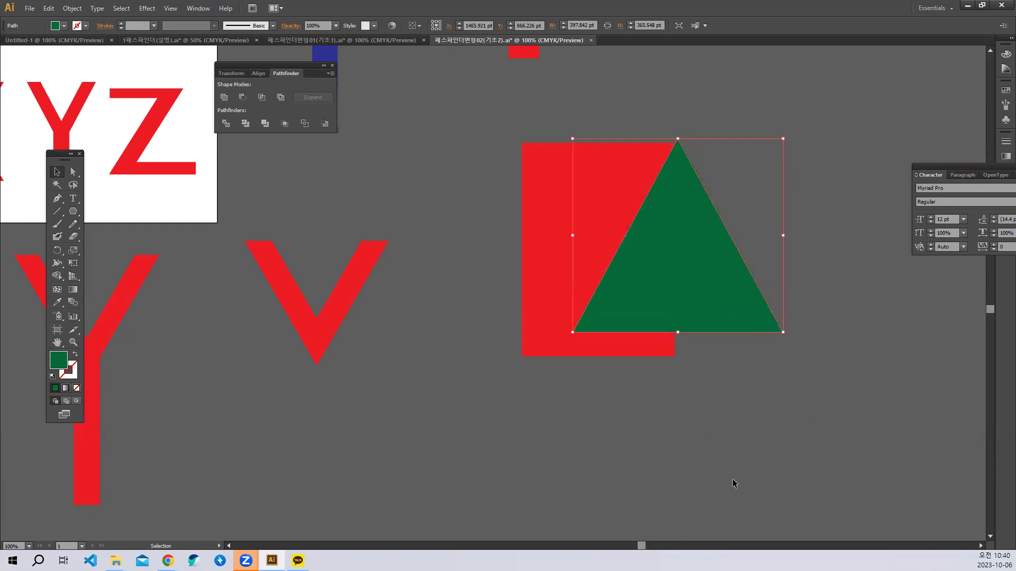
click(730, 476)
Duplicate the green triangle to the left and turn the copy upside down, leaving the Z's top bar and diagonal exposed.
scroll(776, 264, left, 3)
drag(730, 258, 534, 257)
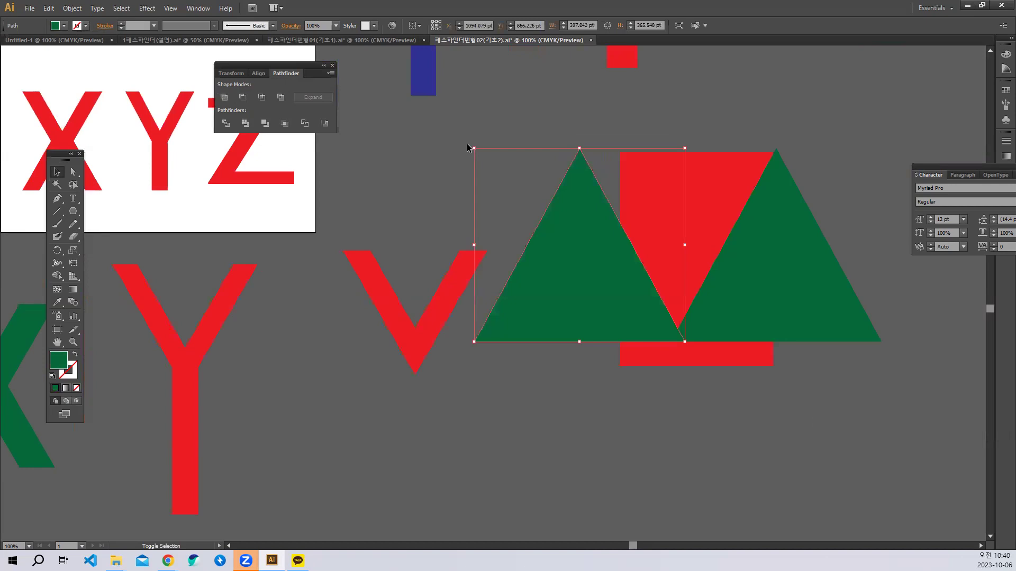
drag(469, 145, 718, 406)
drag(573, 229, 599, 248)
click(737, 418)
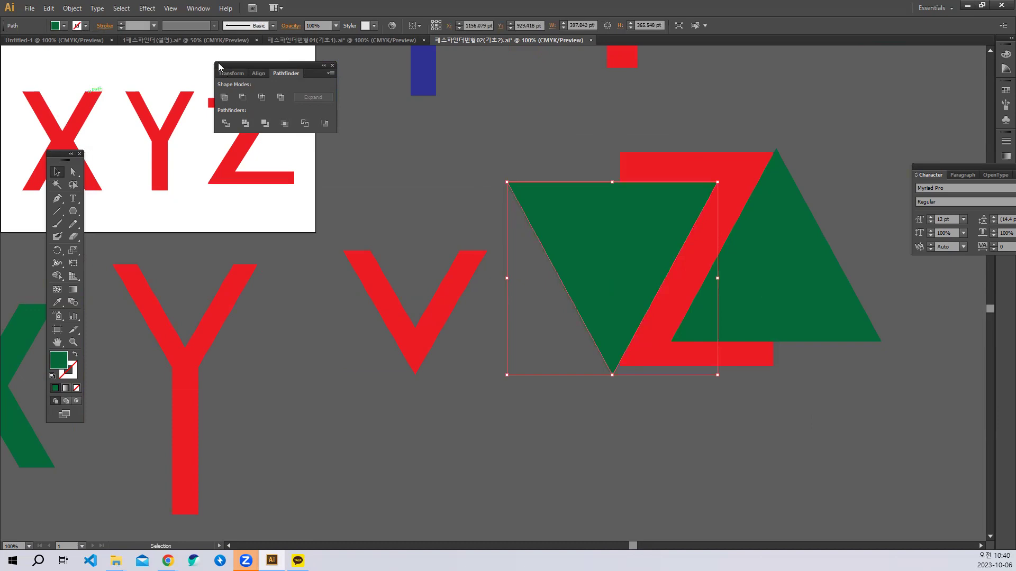
Fill the inverted triangle on the left of the Z's rectangle with blue.
click(64, 26)
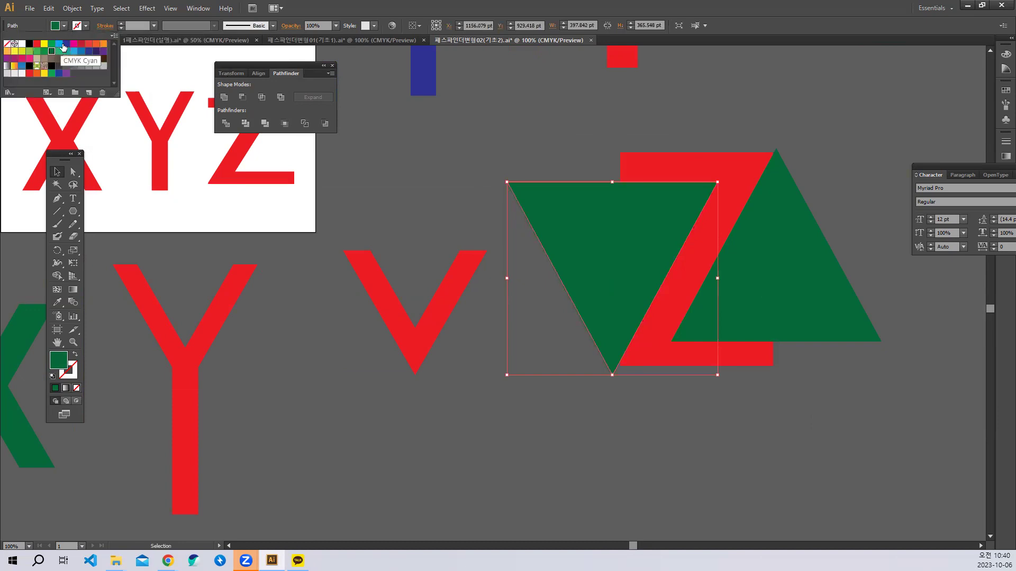
click(65, 44)
click(754, 451)
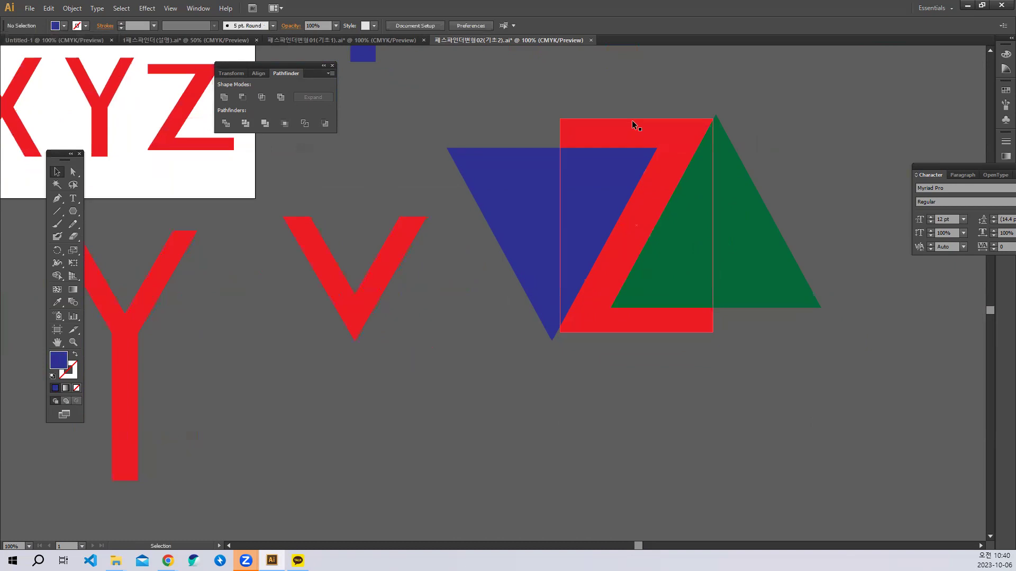
click(632, 121)
click(531, 174)
click(751, 246)
click(776, 364)
click(752, 246)
click(587, 233)
click(766, 385)
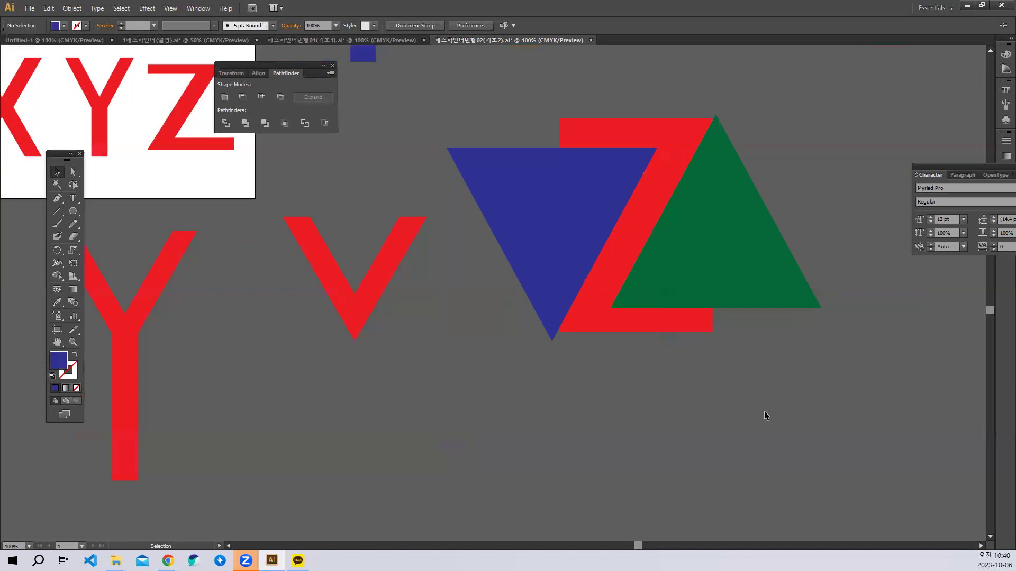
Subtract the blue and green triangles from the red rectangle with Minus Front to form the Z.
drag(780, 418, 512, 191)
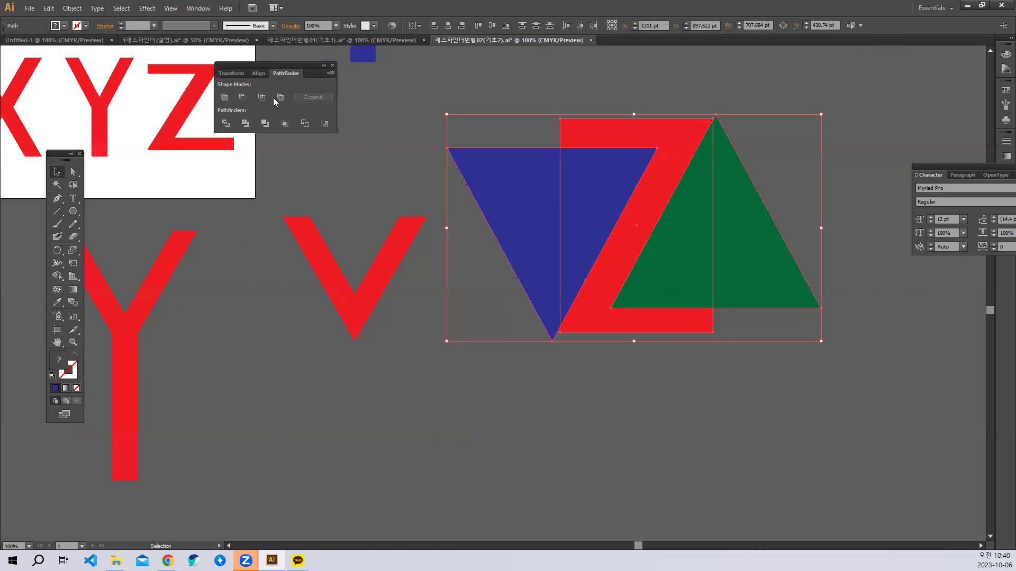
click(243, 97)
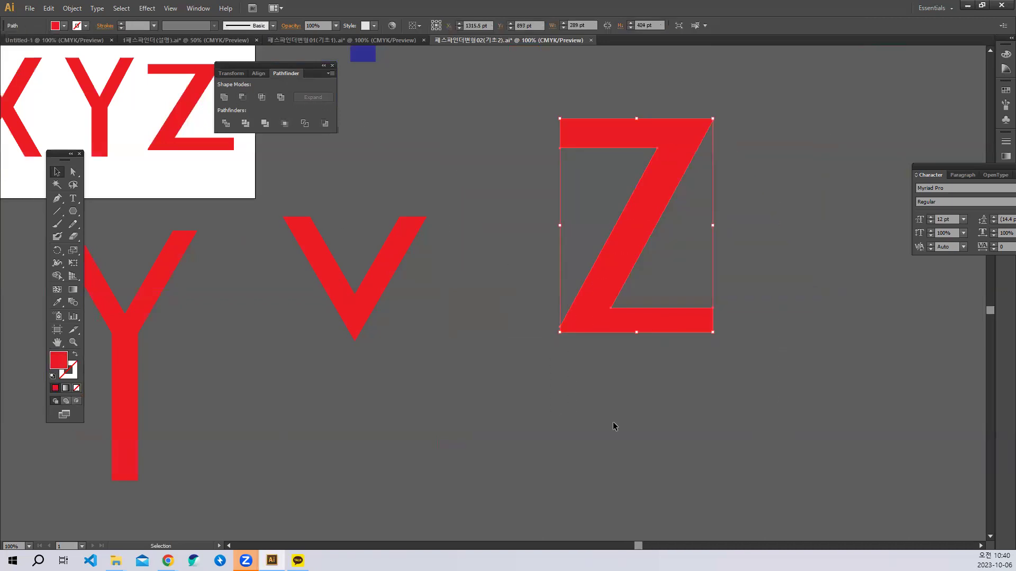